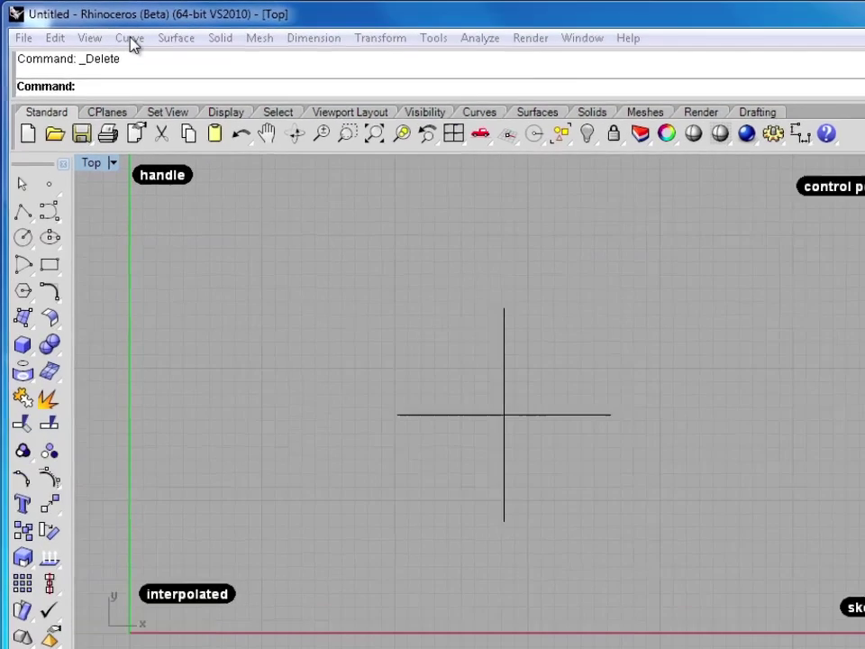
Start a Handle Curve and place its first points and handles across the top
{"action": "left_click", "coordinate": [114, 33]}
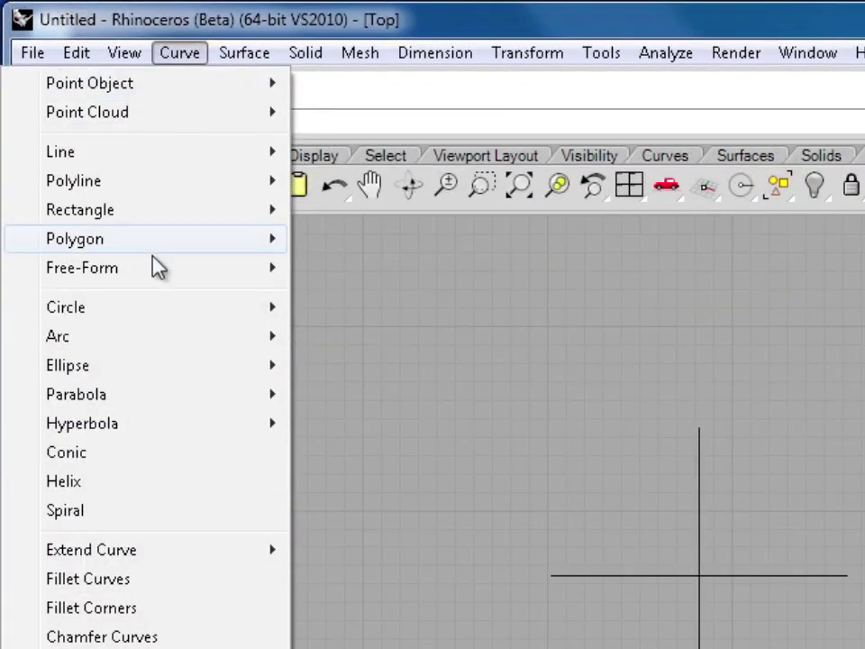
{"action": "mouse_move", "coordinate": [150, 272]}
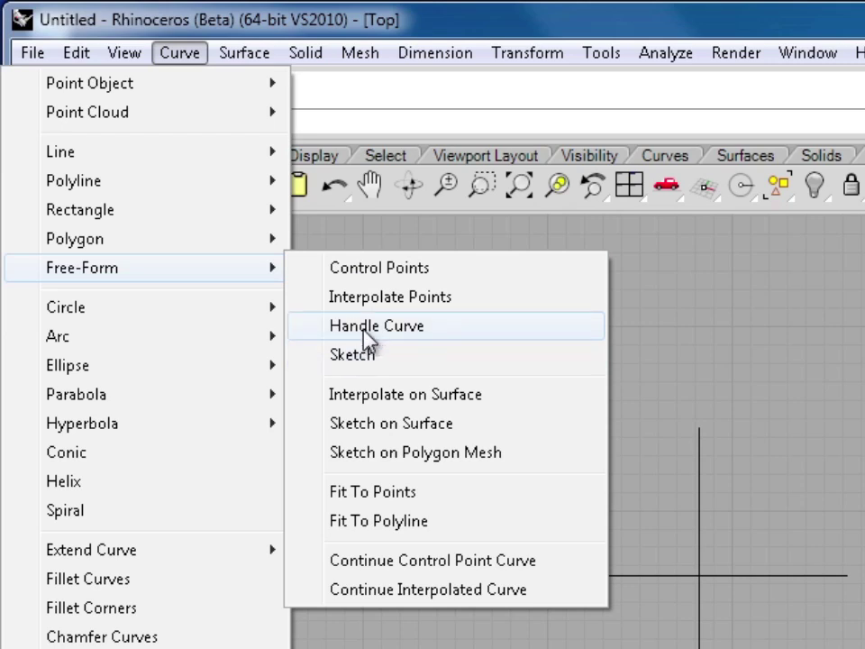
{"action": "left_click", "coordinate": [364, 333]}
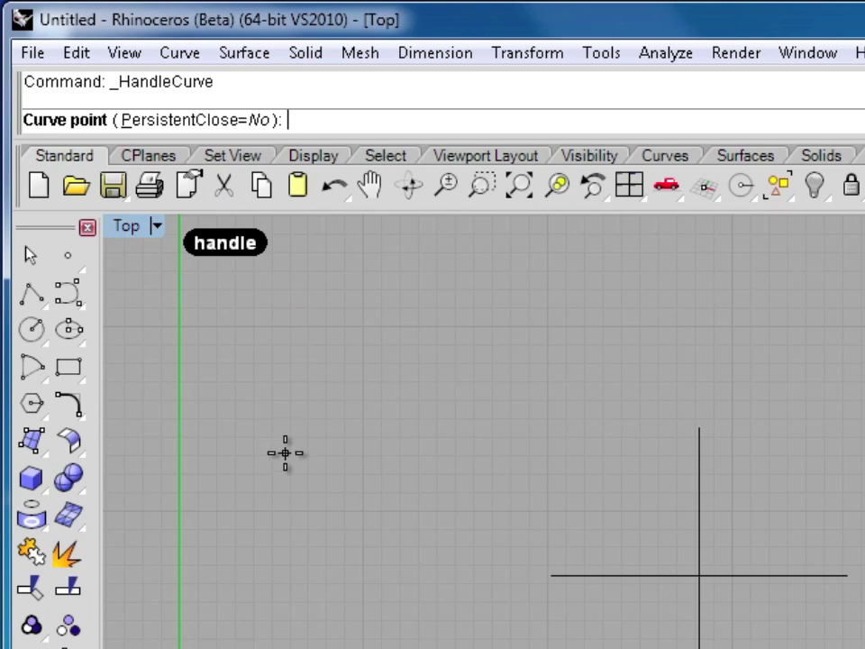
{"action": "left_click", "coordinate": [285, 452]}
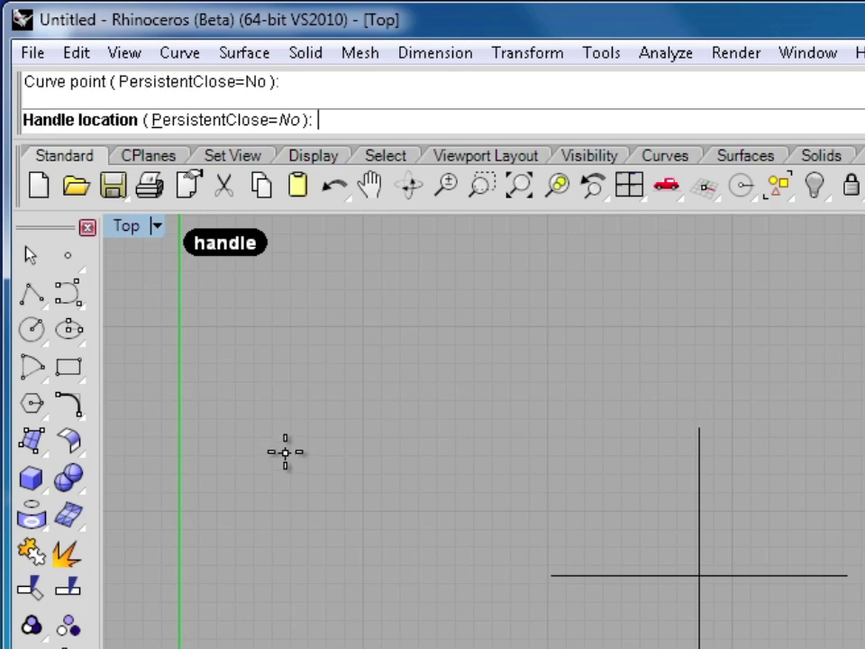
{"action": "left_click", "coordinate": [240, 362]}
{"action": "left_click", "coordinate": [310, 307]}
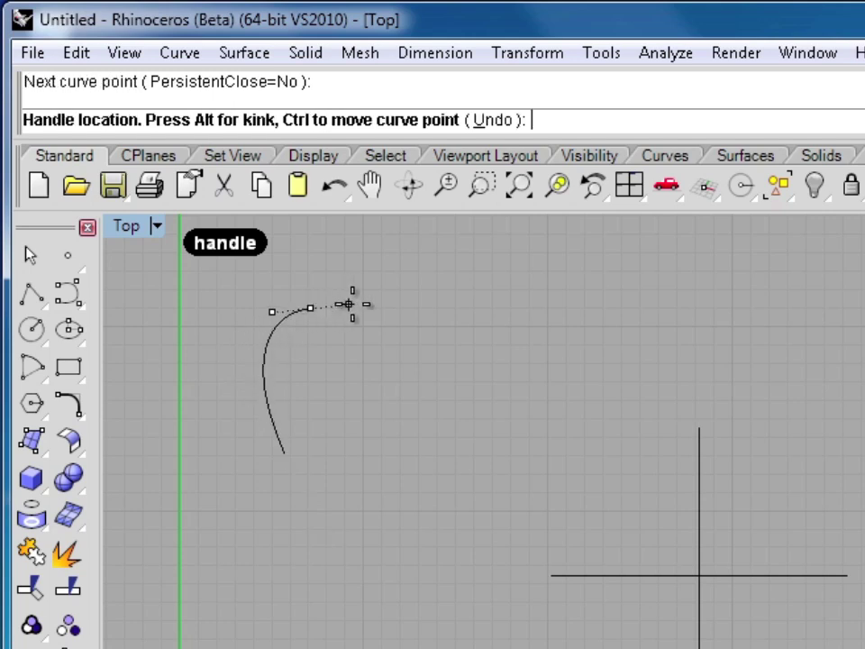
{"action": "left_click", "coordinate": [392, 314]}
{"action": "left_click", "coordinate": [479, 358]}
{"action": "left_click", "coordinate": [501, 357]}
Add the right and bottom points with handles, close the curve with C, and move it up-left
{"action": "left_click", "coordinate": [599, 339]}
{"action": "left_click", "coordinate": [658, 357]}
{"action": "left_click", "coordinate": [618, 466]}
{"action": "left_click", "coordinate": [542, 522]}
{"action": "left_click", "coordinate": [439, 545]}
{"action": "left_click", "coordinate": [379, 520]}
{"action": "type", "text": "c"}
{"action": "key", "text": "Return"}
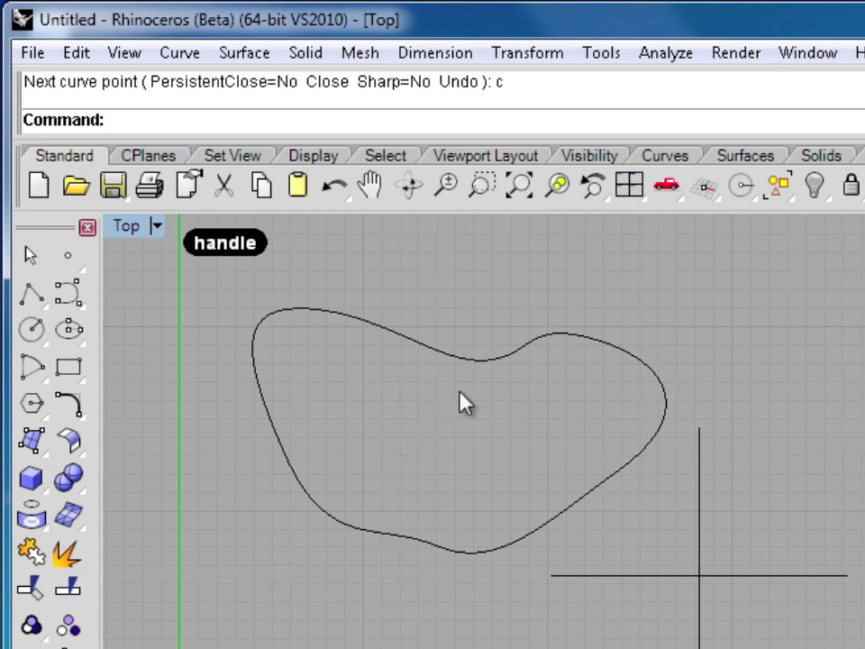
{"action": "left_click_drag", "start_coordinate": [480, 361], "coordinate": [441, 347]}
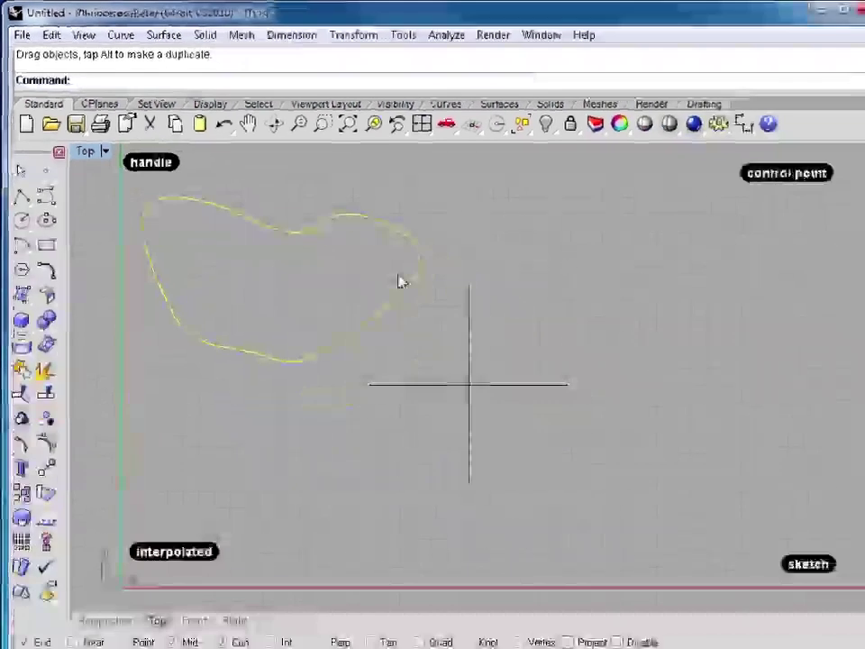
Start a Control Points curve on the right and place its first four points
{"action": "key", "text": "Escape"}
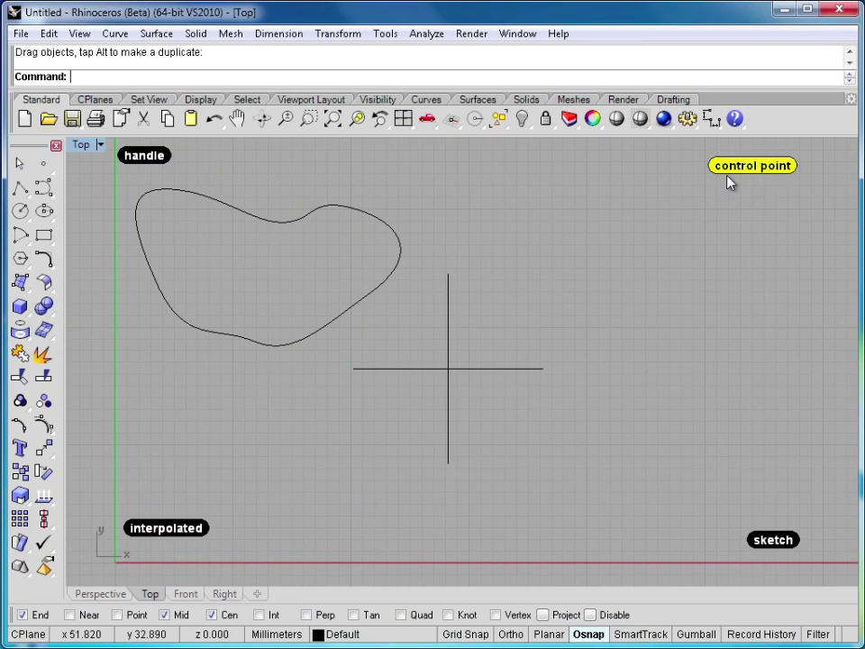
{"action": "left_click", "coordinate": [123, 38]}
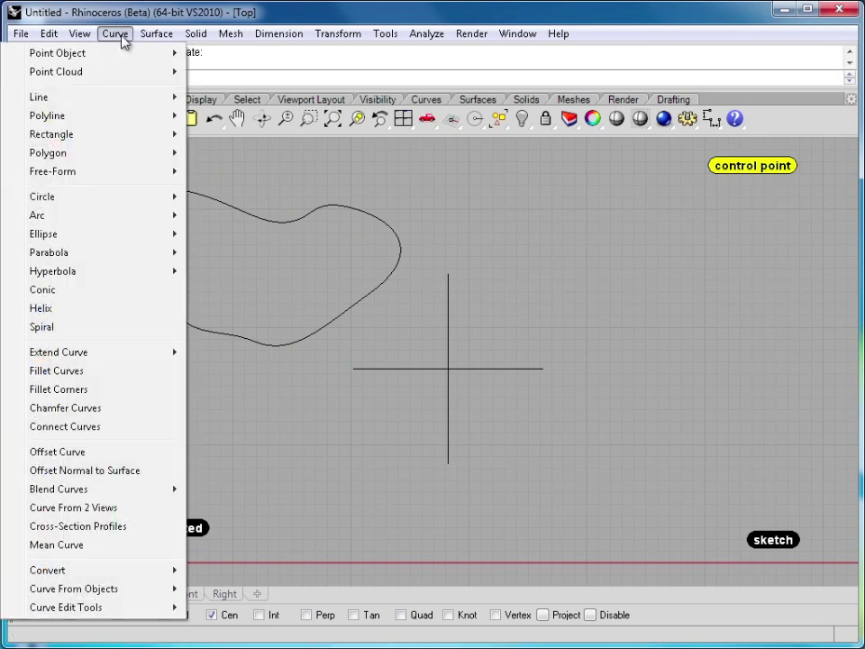
{"action": "mouse_move", "coordinate": [116, 173]}
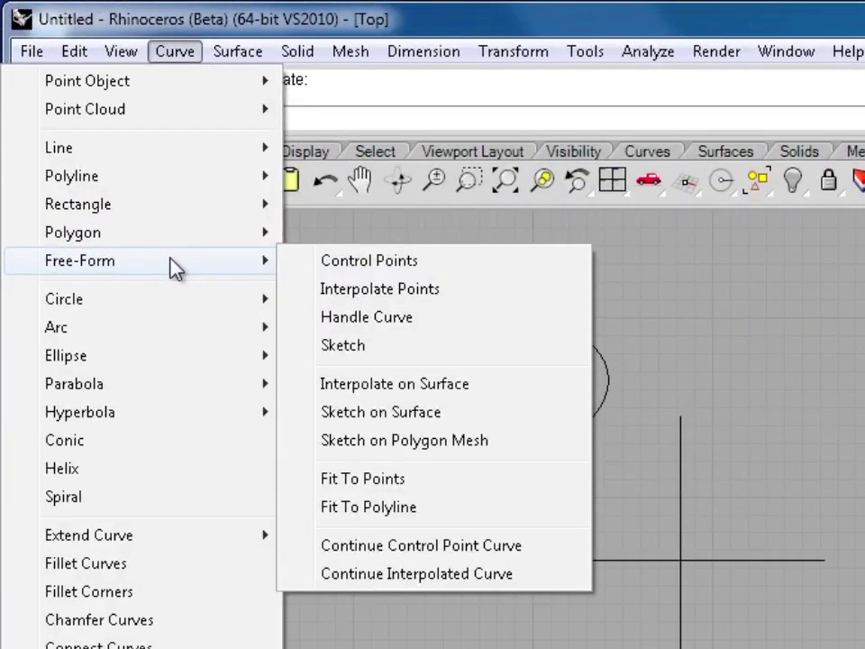
{"action": "left_click", "coordinate": [387, 260]}
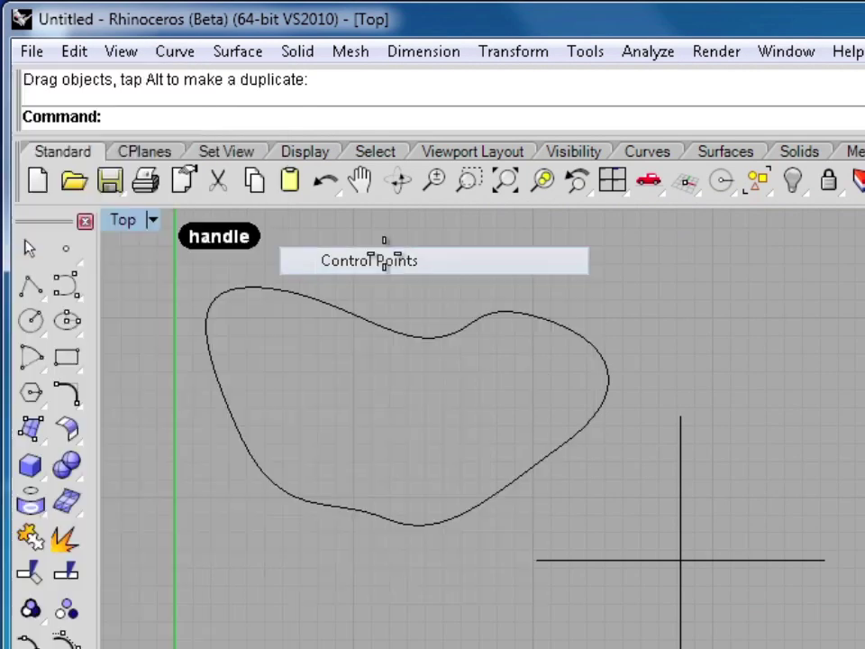
{"action": "left_click", "coordinate": [813, 462]}
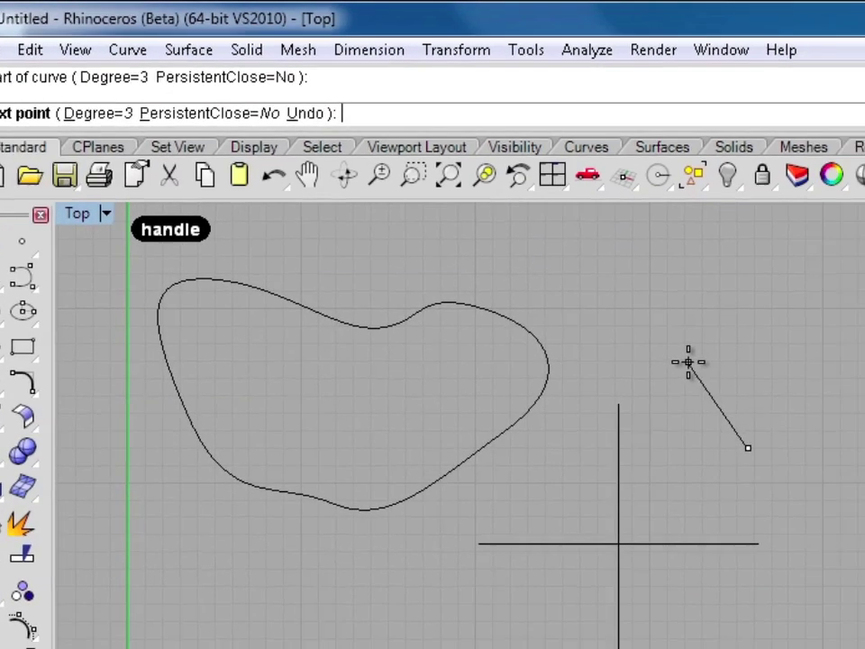
{"action": "left_click", "coordinate": [757, 346]}
{"action": "left_click", "coordinate": [848, 275]}
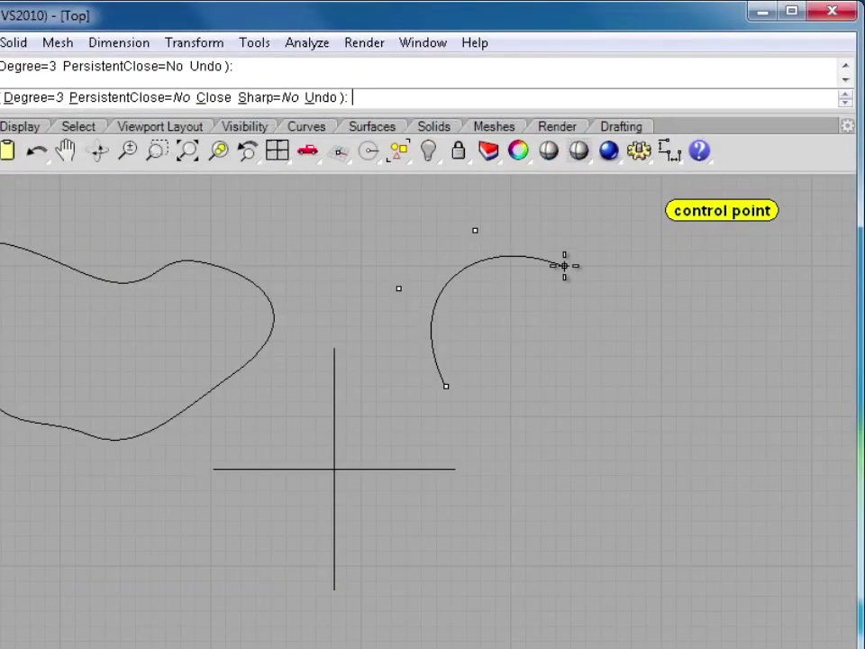
{"action": "left_click", "coordinate": [564, 266]}
Add the remaining points around the bean shape and close the curve with C
{"action": "left_click", "coordinate": [648, 315]}
{"action": "left_click", "coordinate": [740, 268]}
{"action": "left_click", "coordinate": [796, 270]}
{"action": "left_click", "coordinate": [828, 359]}
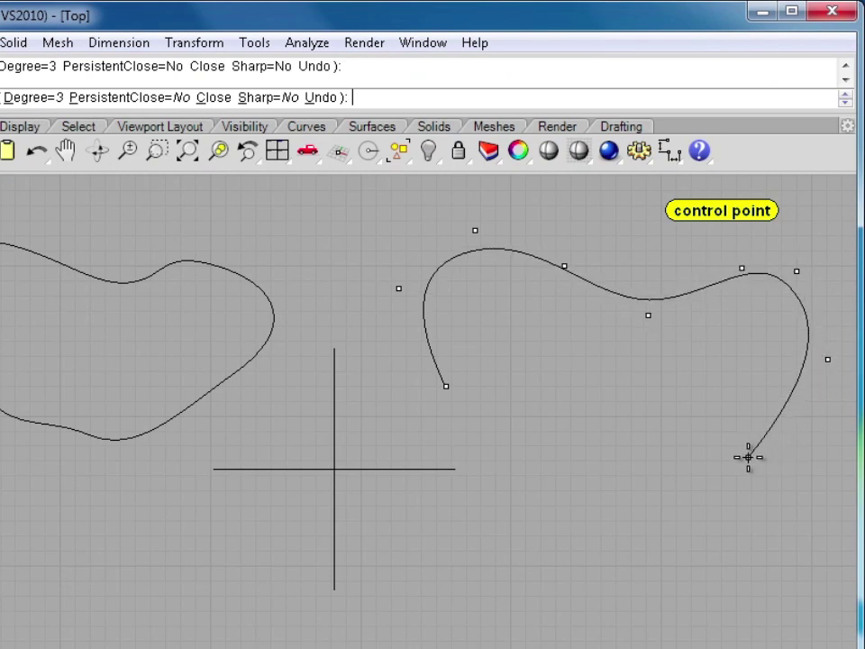
{"action": "left_click", "coordinate": [748, 457]}
{"action": "left_click", "coordinate": [596, 470]}
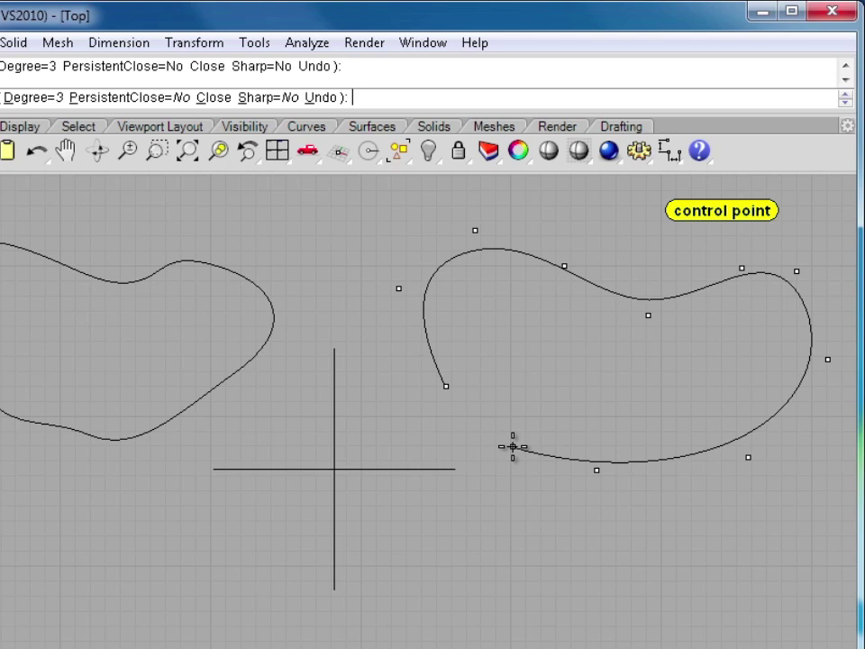
{"action": "type", "text": "c"}
{"action": "key", "text": "Return"}
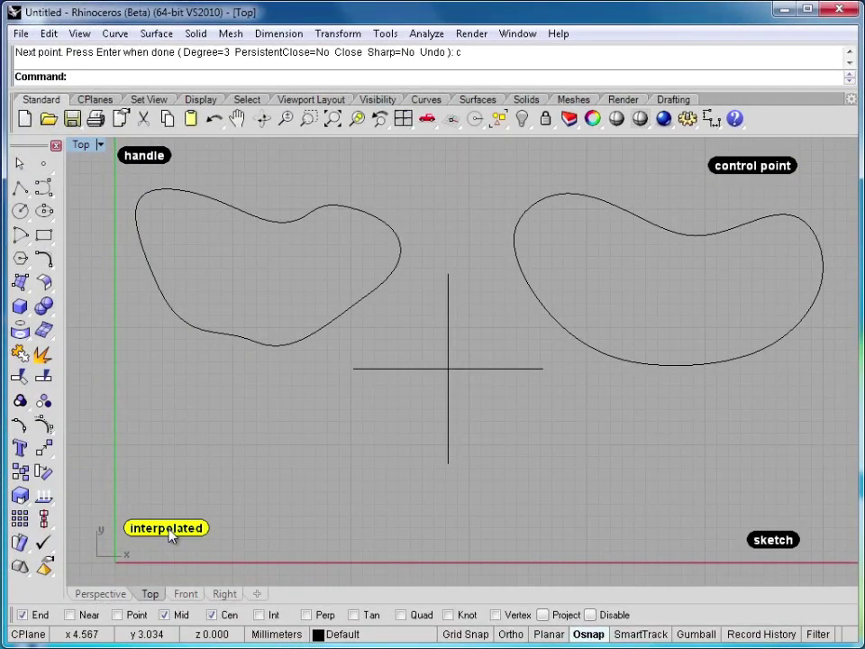
Start an interpolated curve in the lower left, placing points up the left side and along the top
{"action": "left_click", "coordinate": [117, 38]}
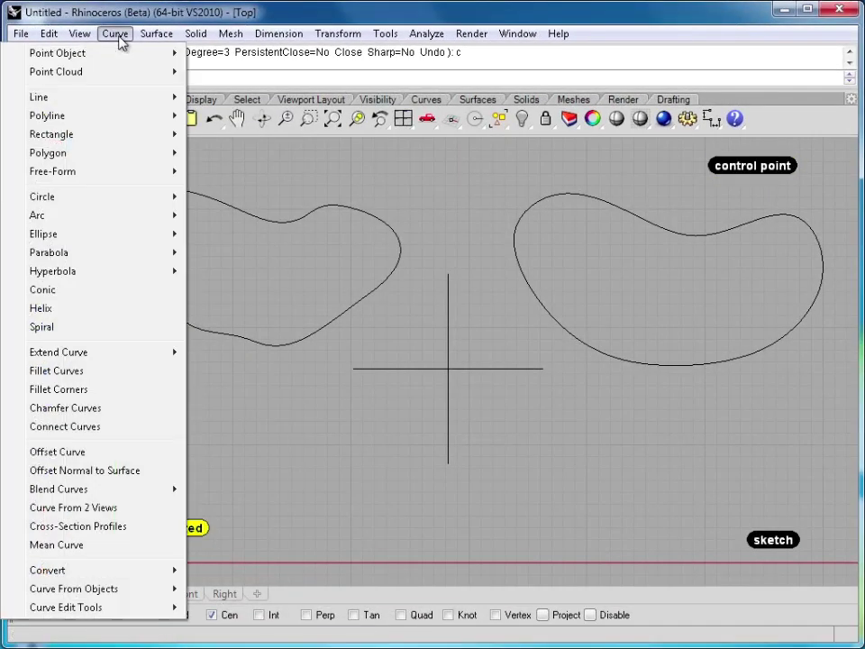
{"action": "mouse_move", "coordinate": [139, 208]}
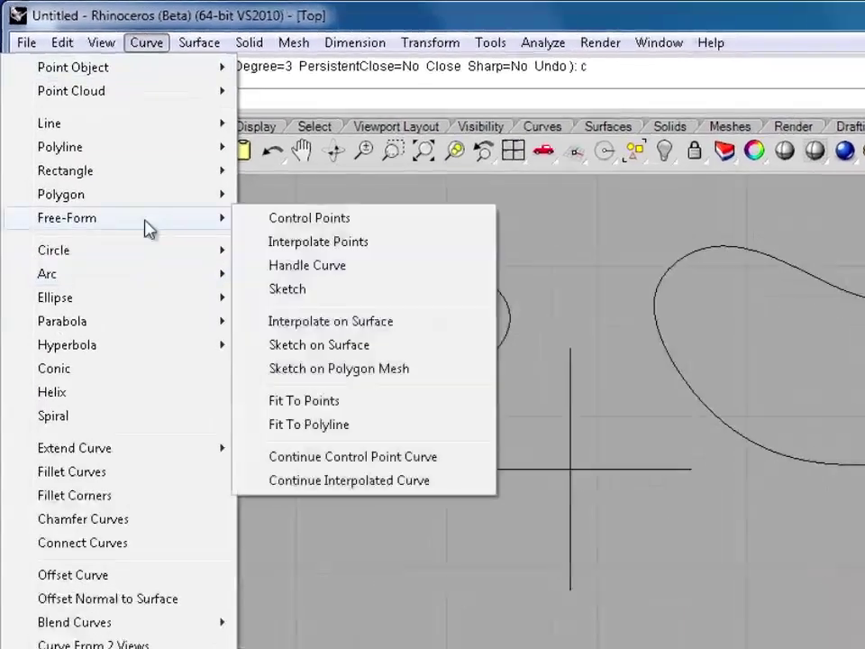
{"action": "left_click", "coordinate": [285, 251]}
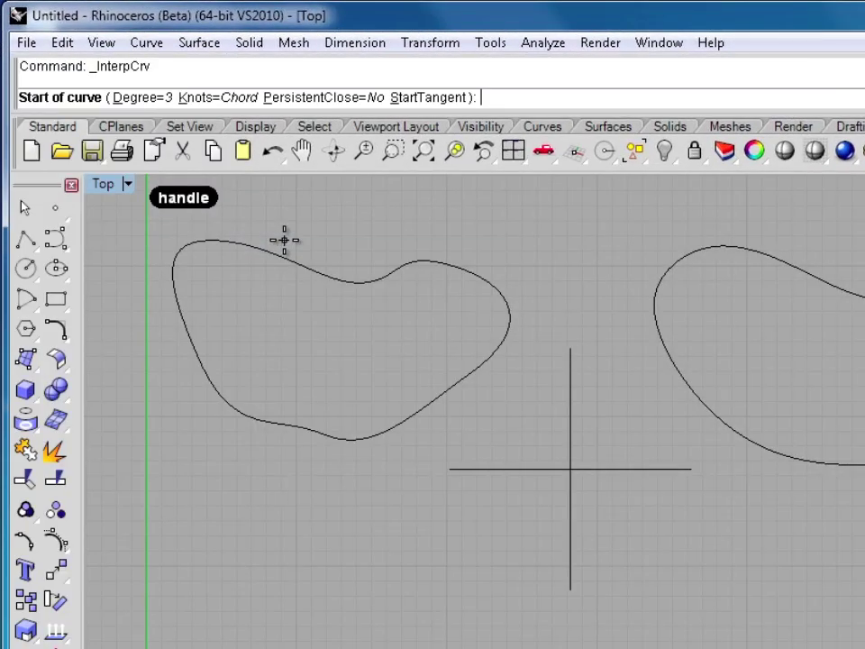
{"action": "left_click", "coordinate": [204, 634]}
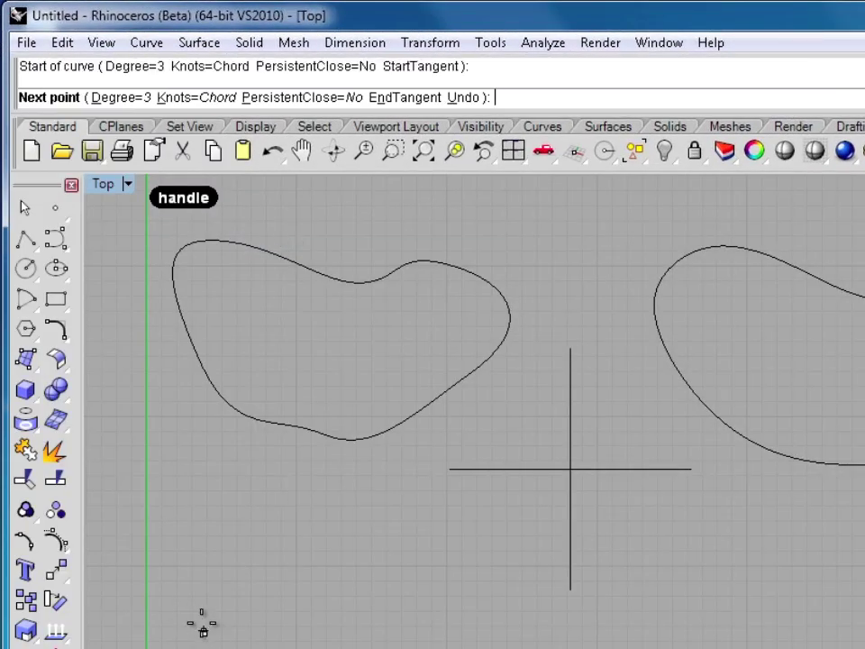
{"action": "left_click", "coordinate": [176, 567]}
{"action": "left_click", "coordinate": [224, 511]}
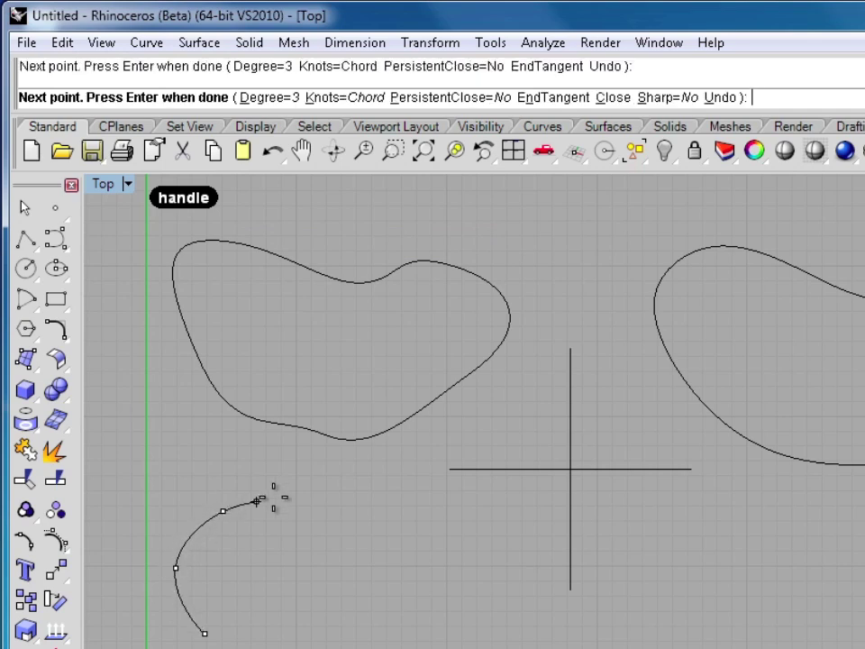
{"action": "left_click", "coordinate": [296, 495]}
Add points across the top dip, right end and bottom, then close the curve with C
{"action": "left_click", "coordinate": [367, 534]}
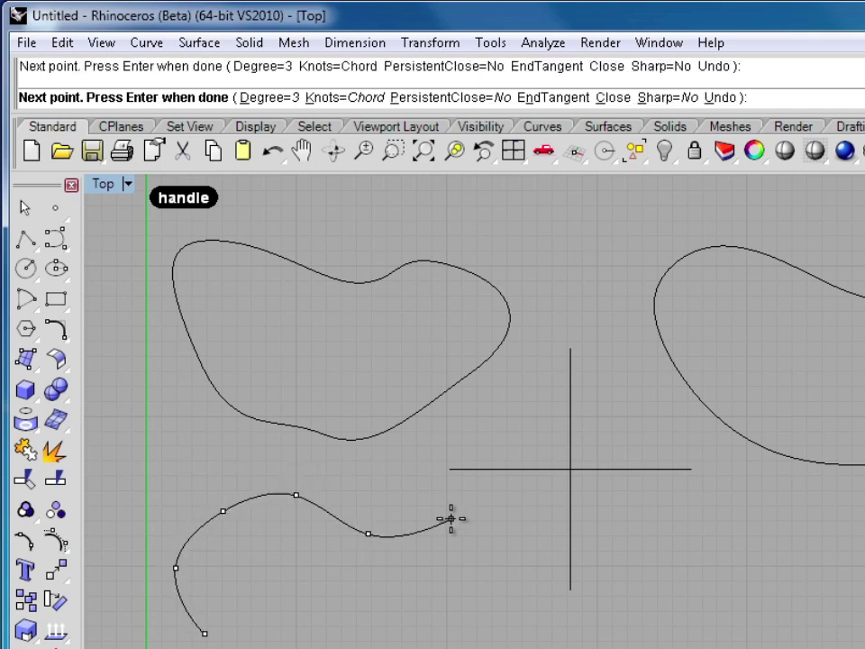
{"action": "left_click", "coordinate": [451, 519]}
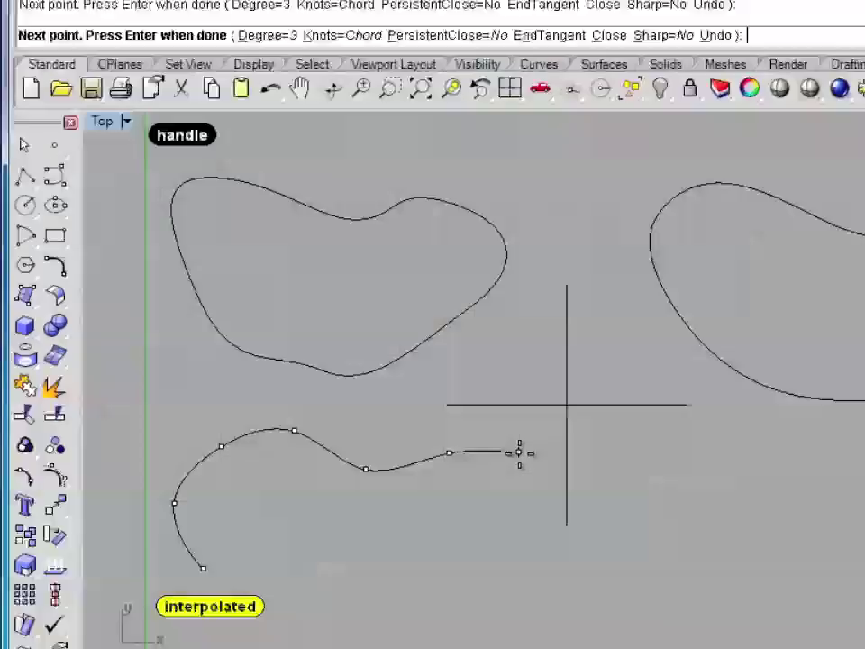
{"action": "left_click", "coordinate": [519, 452]}
{"action": "left_click", "coordinate": [522, 564]}
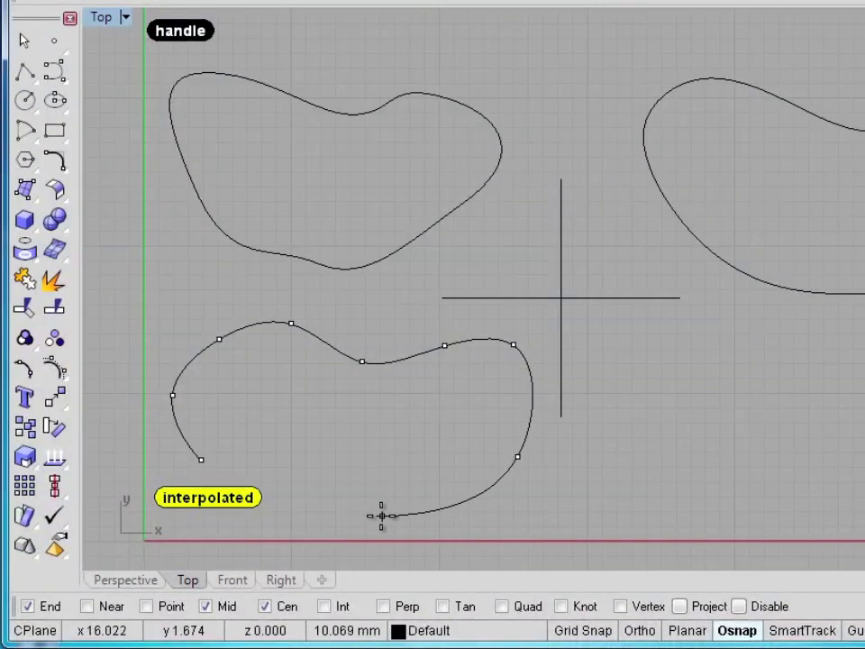
{"action": "left_click", "coordinate": [374, 518]}
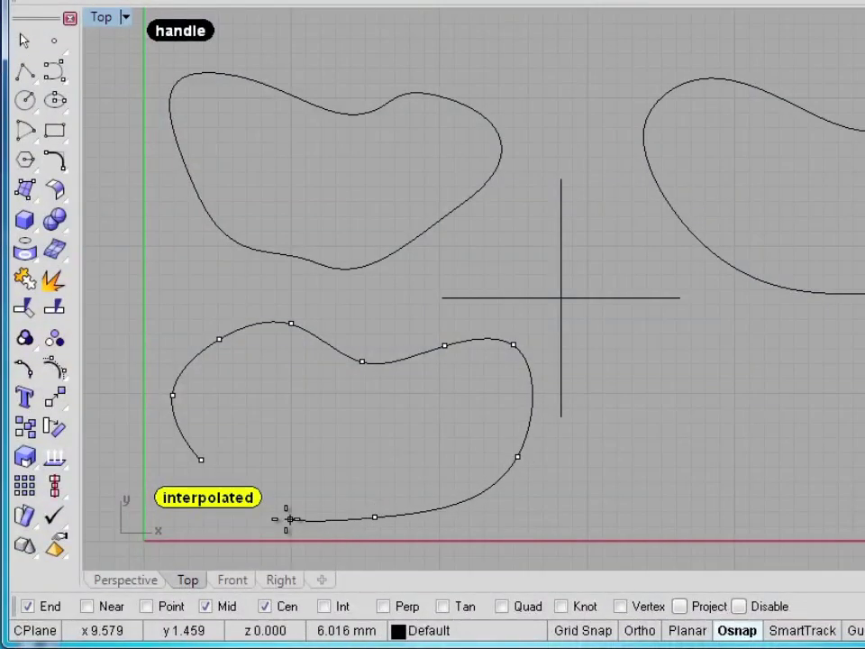
{"action": "key", "text": "c"}
{"action": "key", "text": "Return"}
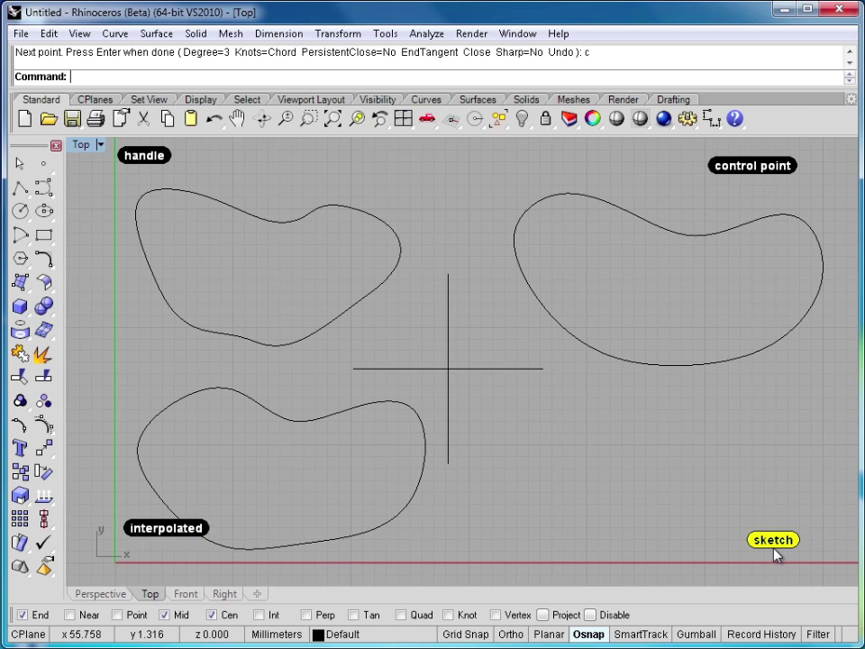
Sketch a freehand kidney-bean outline in the lower right and finish it with Closed=Yes
{"action": "left_click", "coordinate": [114, 33]}
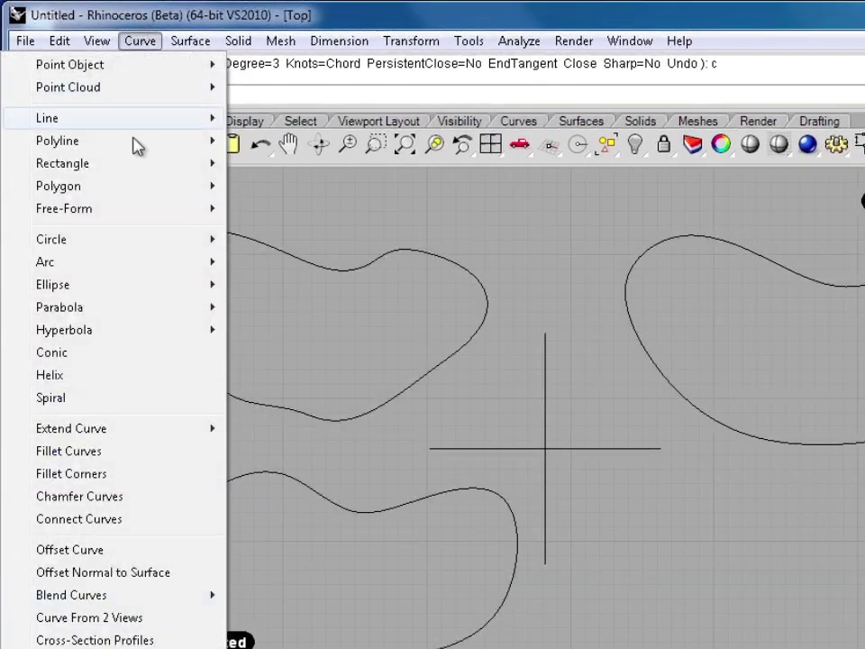
{"action": "mouse_move", "coordinate": [126, 218]}
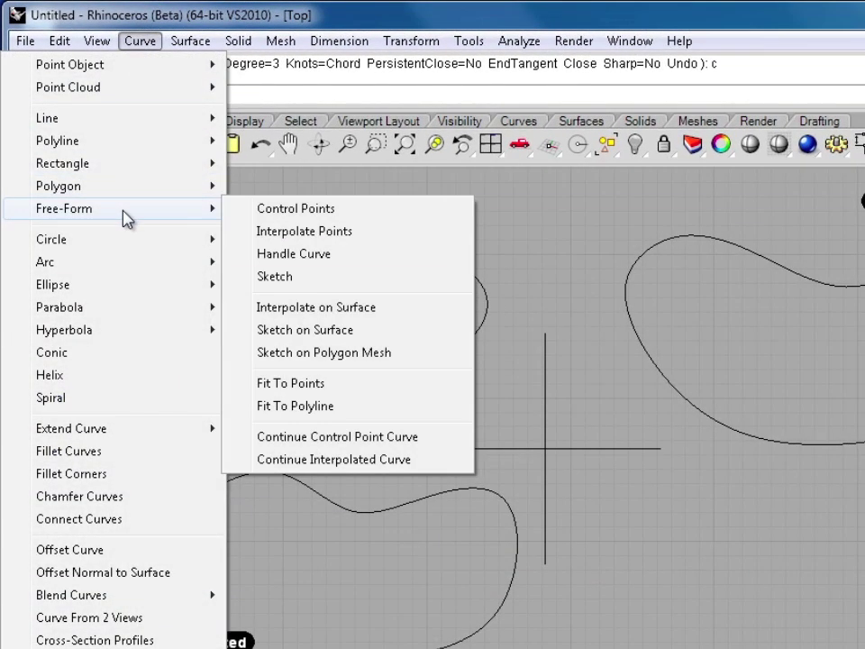
{"action": "left_click", "coordinate": [265, 278]}
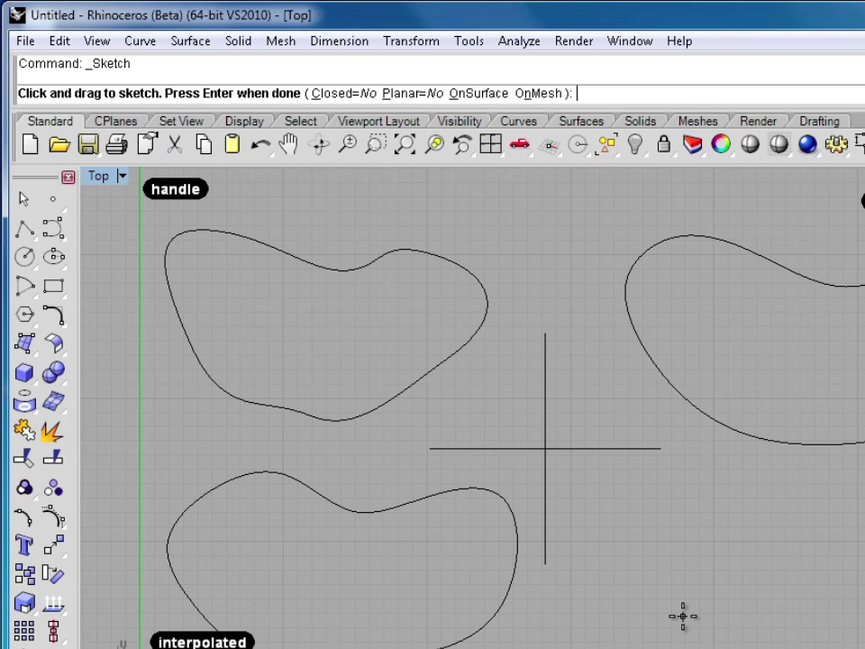
{"action": "mouse_move", "coordinate": [682, 617]}
{"action": "left_mouse_down"}
{"action": "mouse_move", "coordinate": [630, 544]}
{"action": "mouse_move", "coordinate": [641, 485]}
{"action": "mouse_move", "coordinate": [685, 470]}
{"action": "mouse_move", "coordinate": [719, 481]}
{"action": "mouse_move", "coordinate": [848, 470]}
{"action": "mouse_move", "coordinate": [864, 477]}
{"action": "mouse_move", "coordinate": [859, 623]}
{"action": "left_mouse_up"}
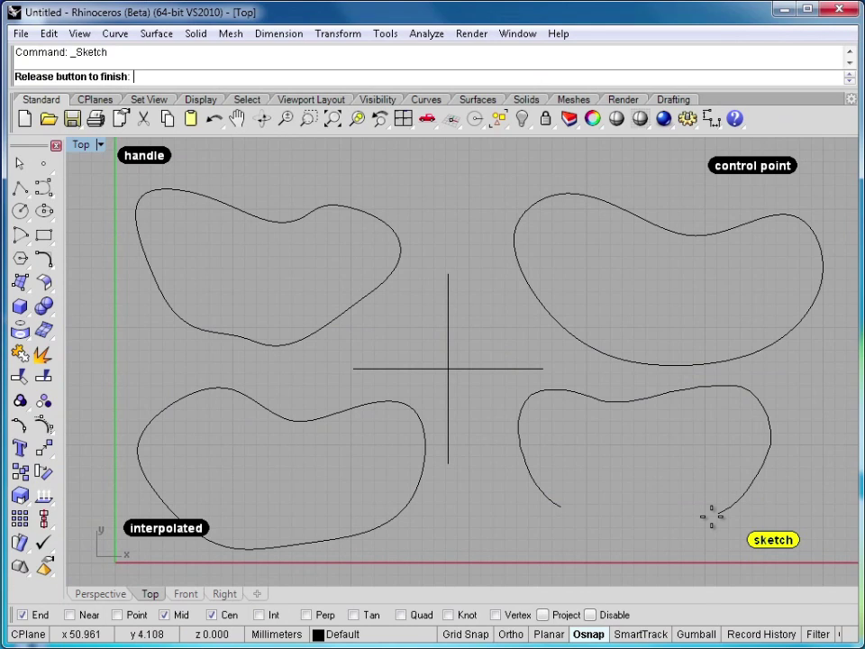
{"action": "mouse_move", "coordinate": [712, 516]}
{"action": "left_mouse_down"}
{"action": "mouse_move", "coordinate": [619, 531]}
{"action": "mouse_move", "coordinate": [556, 506]}
{"action": "left_mouse_up"}
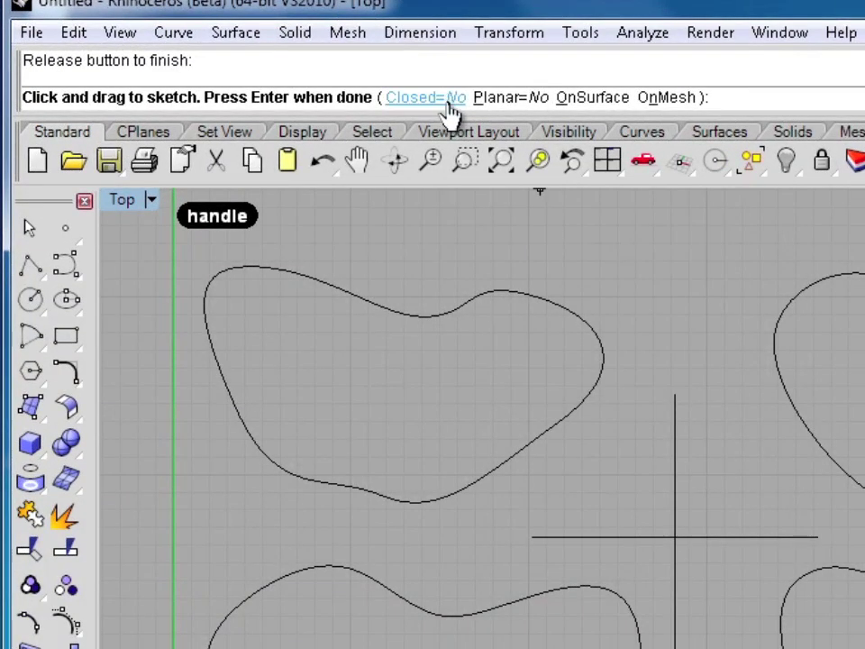
{"action": "left_click", "coordinate": [430, 98]}
{"action": "key", "text": "Return"}
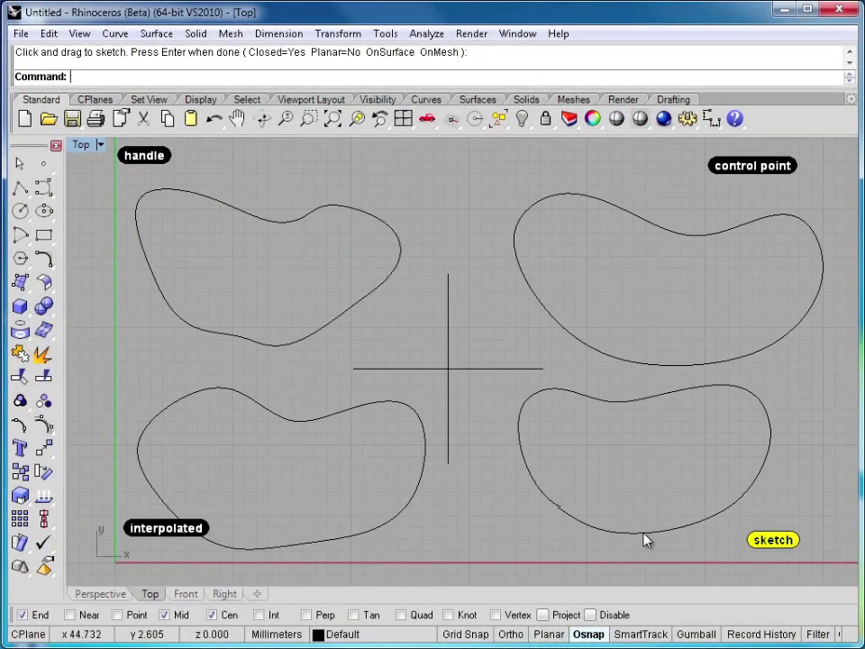
Show and hide the sketch curve's points, then window-select the interpolated and sketch curves for locking
{"action": "left_click", "coordinate": [565, 524]}
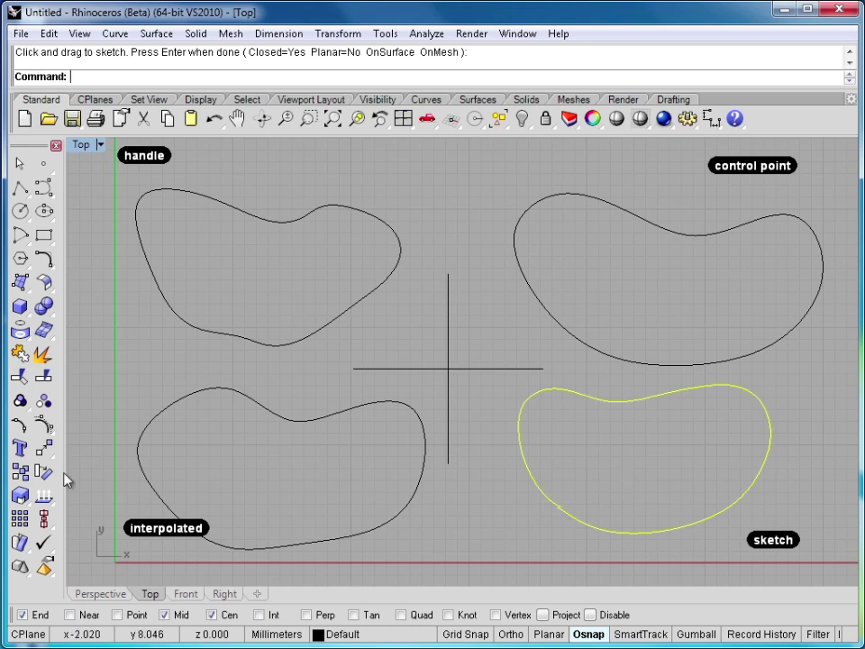
{"action": "left_click", "coordinate": [43, 446]}
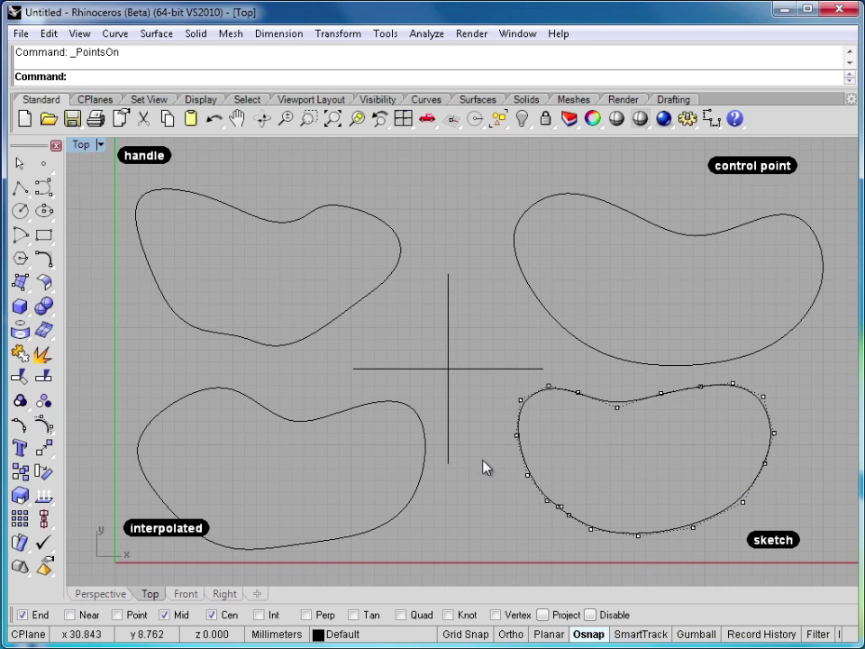
{"action": "key", "text": "Escape"}
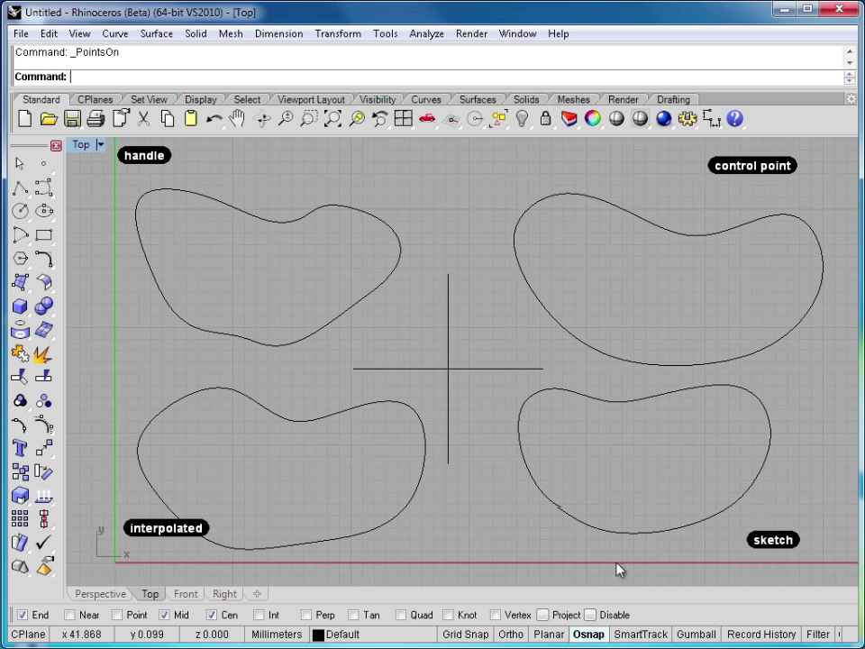
{"action": "left_click_drag", "start_coordinate": [371, 478], "coordinate": [372, 477]}
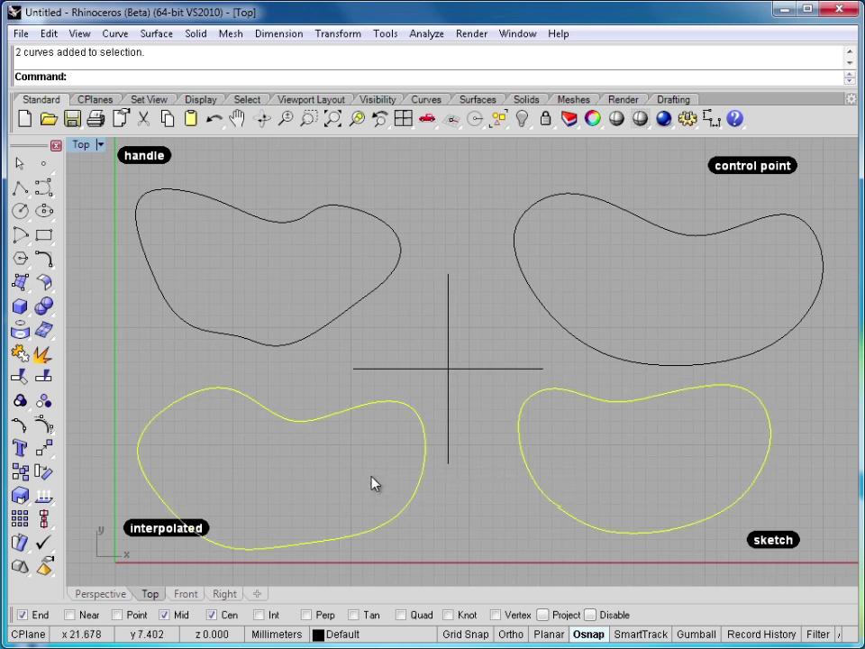
{"action": "key", "text": "ctrl+l"}
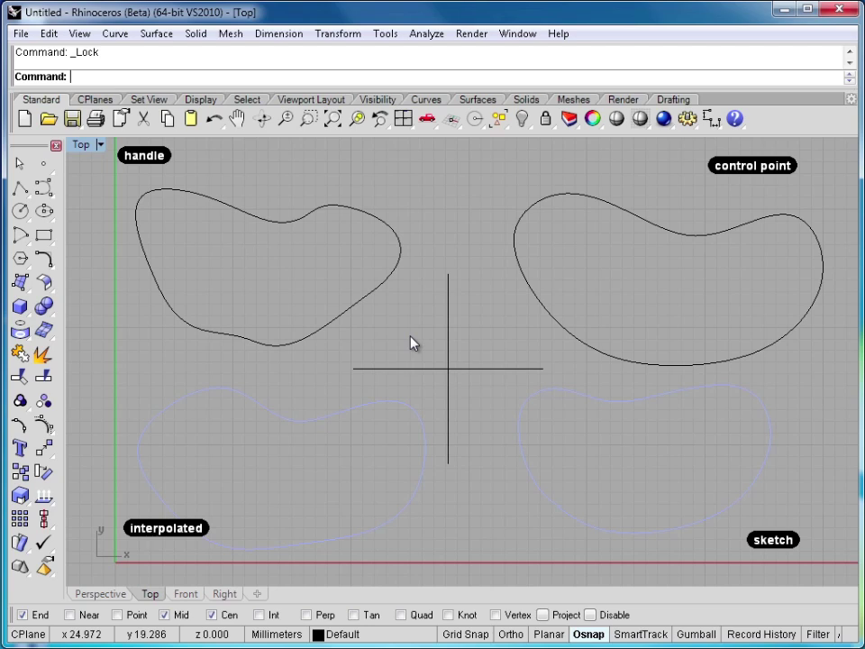
Select the handle and control point curves and turn on their control points
{"action": "left_click", "coordinate": [377, 296]}
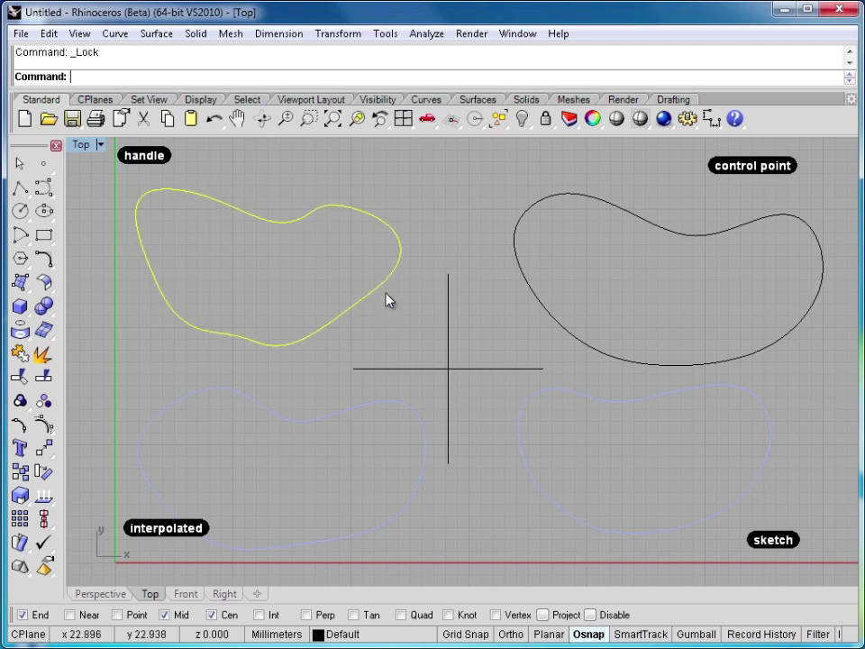
{"action": "left_click", "coordinate": [539, 305], "text": "shift"}
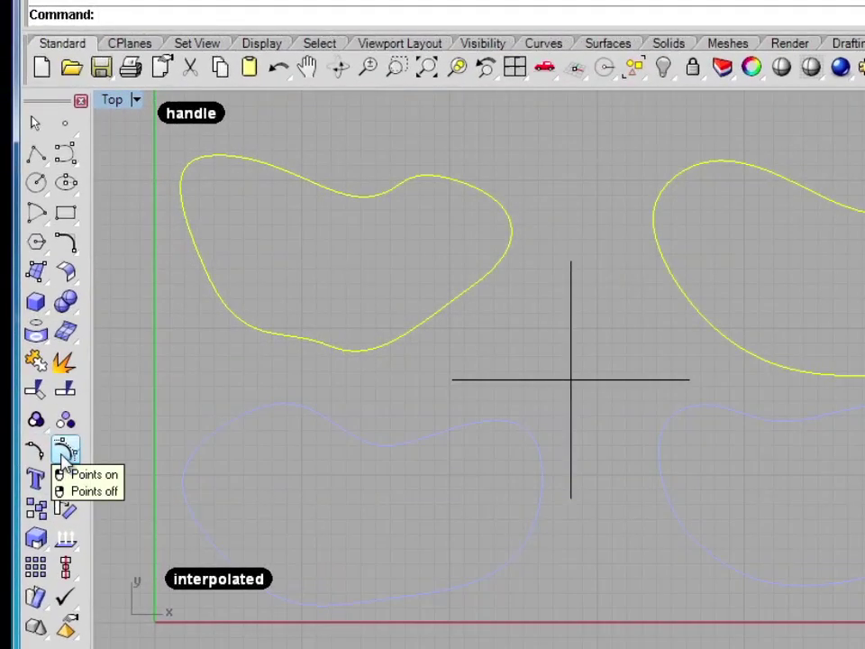
{"action": "left_click", "coordinate": [63, 453]}
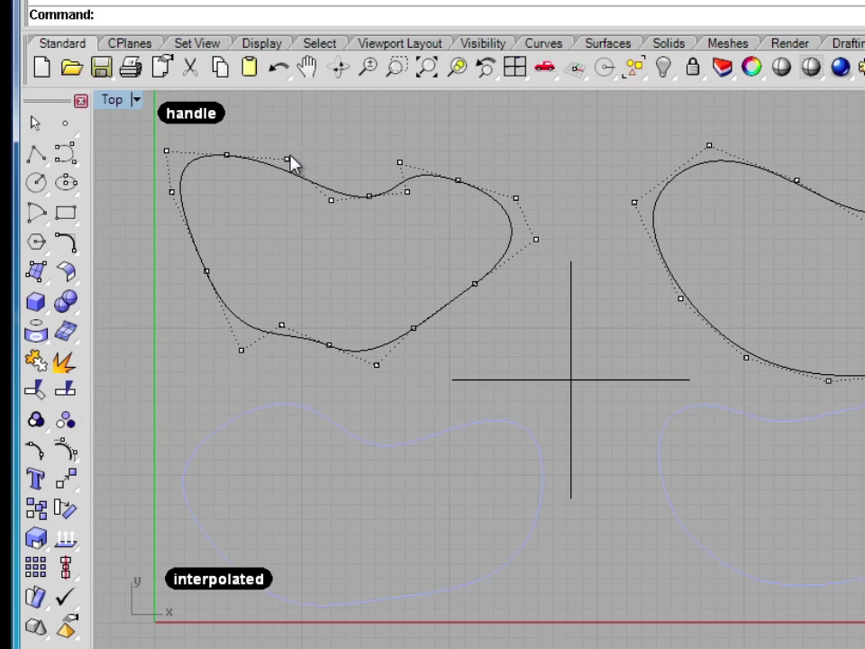
Pick individual handle-curve control points up the left side and along the top, then one on the other curve
{"action": "left_click", "coordinate": [240, 351]}
{"action": "left_click", "coordinate": [207, 270]}
{"action": "left_click", "coordinate": [171, 191]}
{"action": "left_click", "coordinate": [167, 150]}
{"action": "left_click", "coordinate": [226, 155]}
{"action": "left_click", "coordinate": [286, 160]}
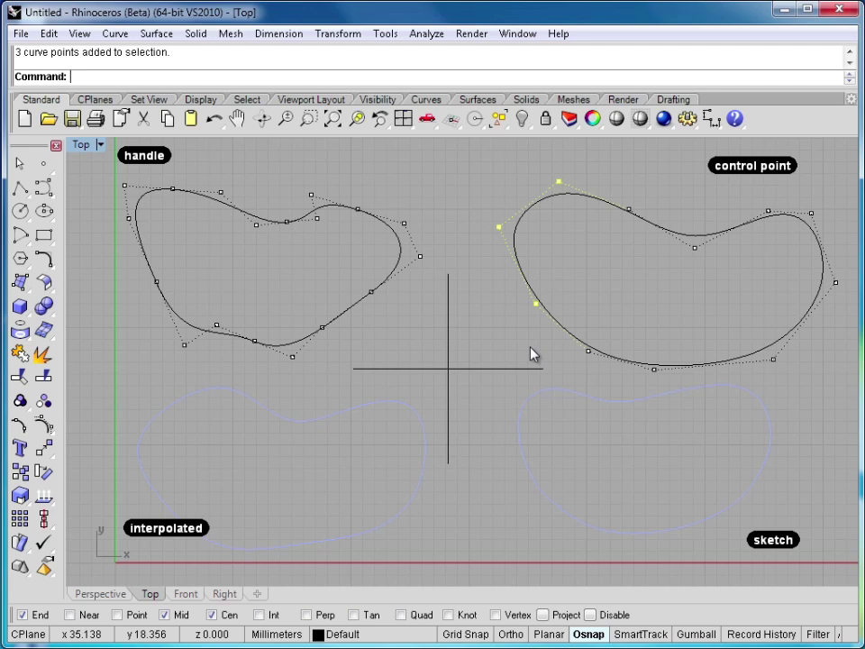
{"action": "left_click", "coordinate": [587, 351]}
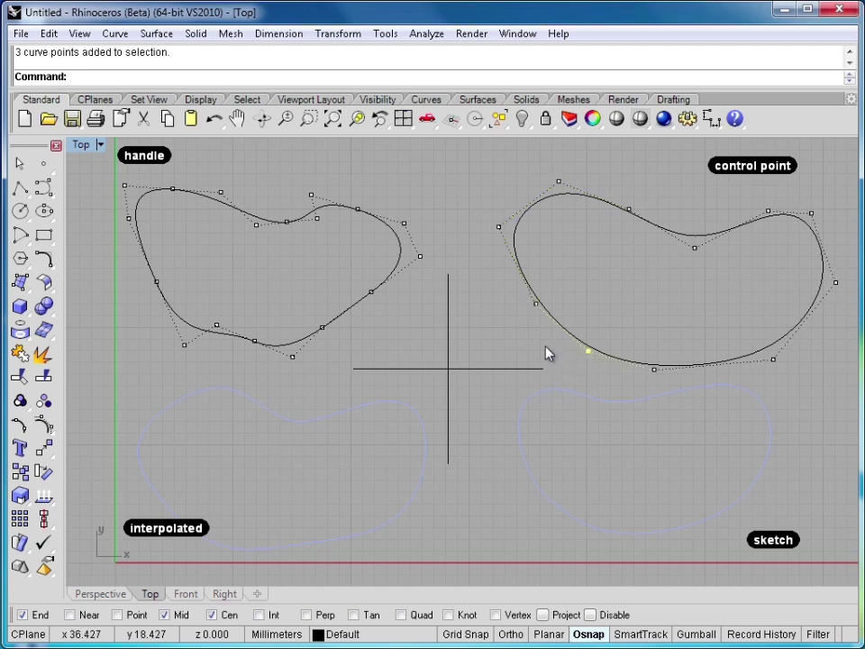
{"action": "left_click", "coordinate": [548, 354]}
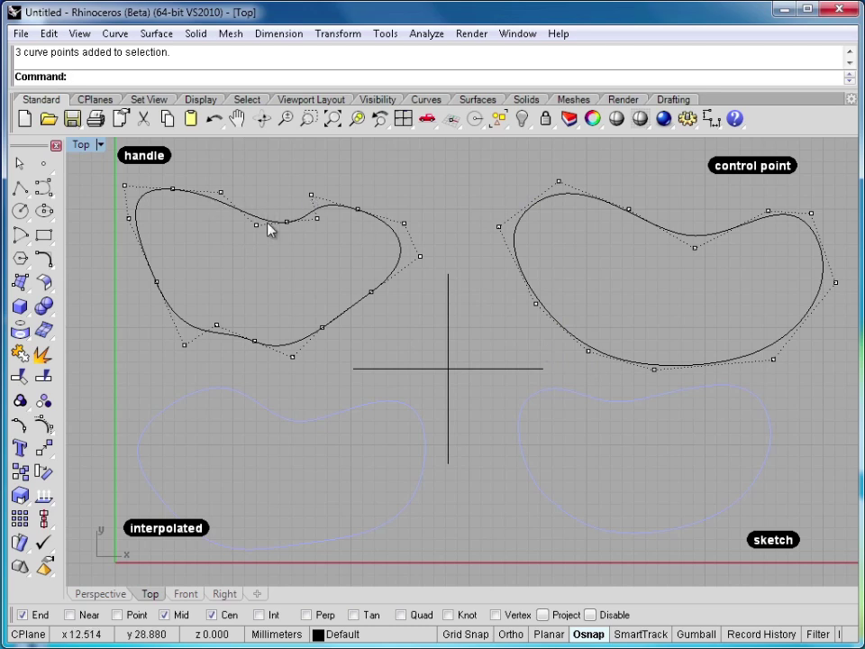
Window-select the handle curve's top points and the control point curve's top-dip points, then deselect
{"action": "left_click_drag", "start_coordinate": [213, 169], "coordinate": [343, 246]}
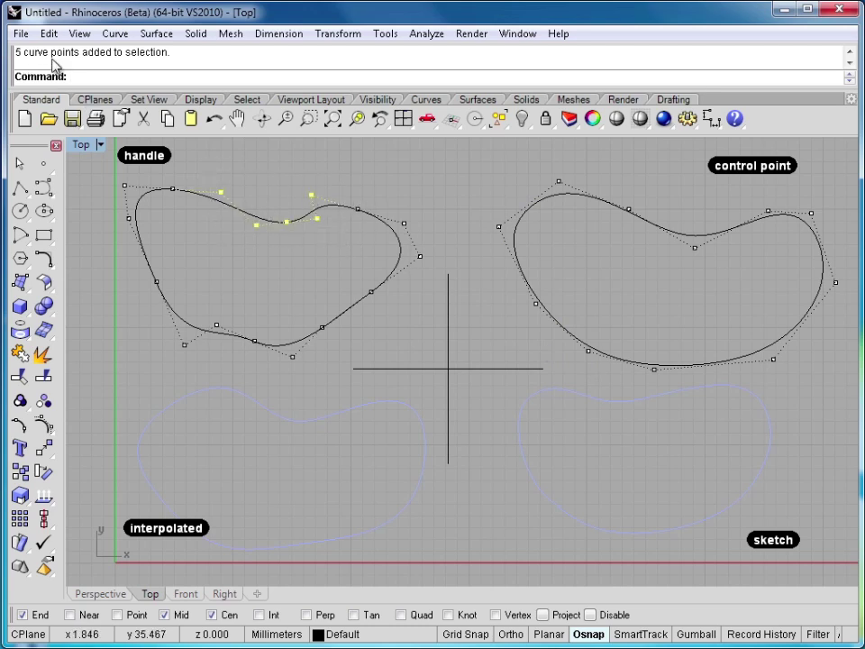
{"action": "left_click_drag", "start_coordinate": [601, 177], "coordinate": [789, 284]}
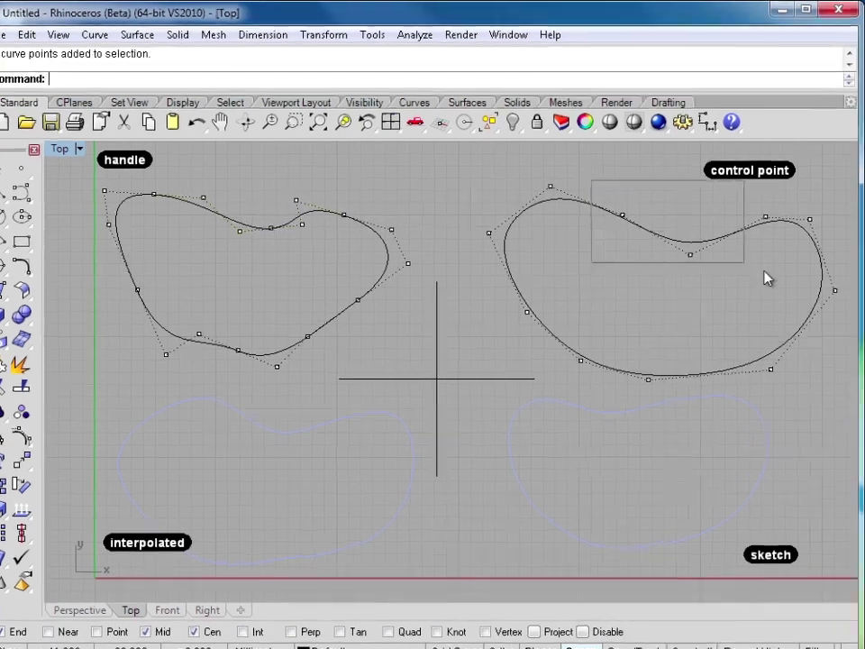
{"action": "left_click_drag", "start_coordinate": [772, 349], "coordinate": [771, 348]}
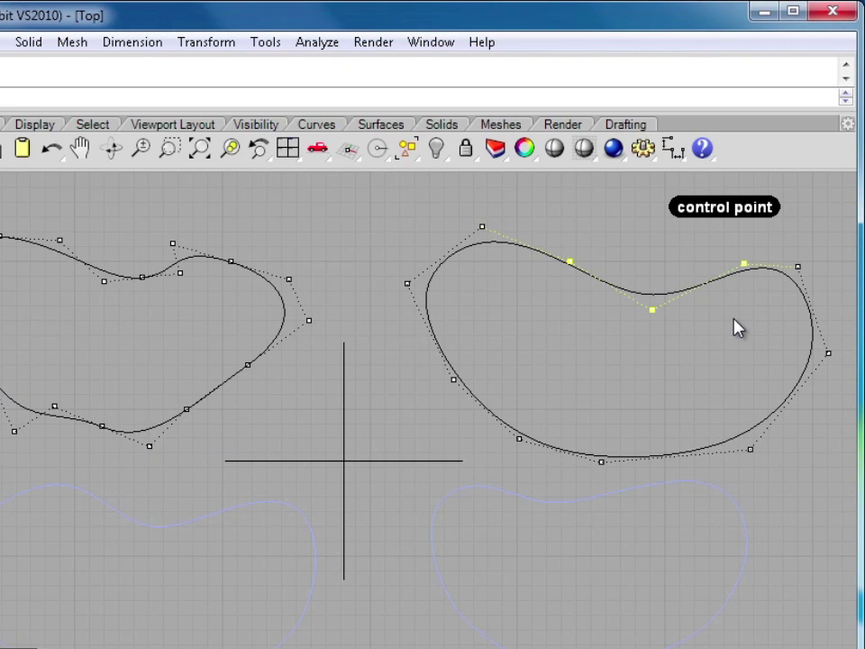
{"action": "left_click", "coordinate": [392, 224]}
Window-select all control point curve points, then all 18 handle-curve points, and clear the selection
{"action": "left_click_drag", "start_coordinate": [385, 216], "coordinate": [846, 472]}
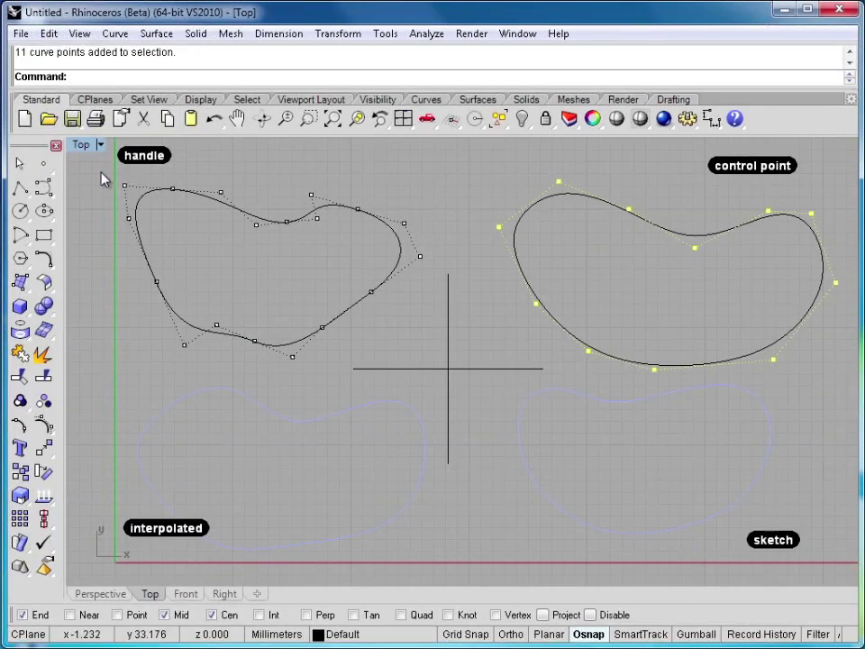
{"action": "left_click_drag", "start_coordinate": [102, 180], "coordinate": [429, 375]}
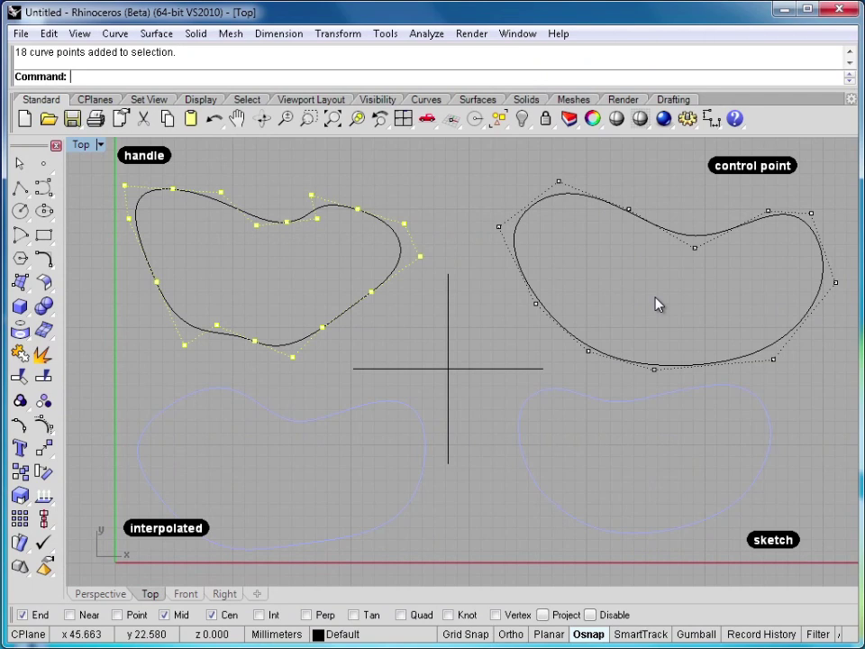
{"action": "key", "text": "Escape"}
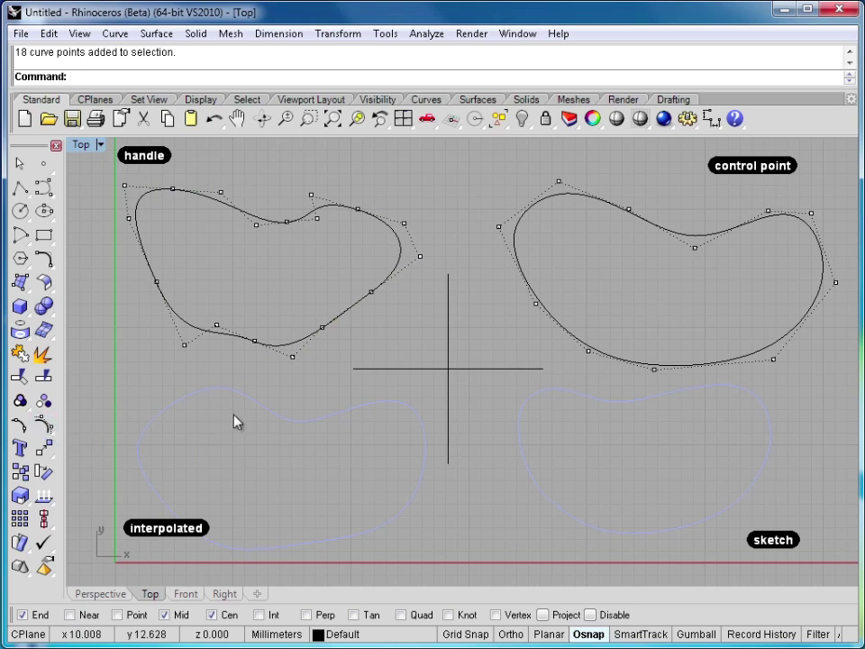
Hide the control points and orbit the Perspective view to show all four curves
{"action": "key", "text": "Escape"}
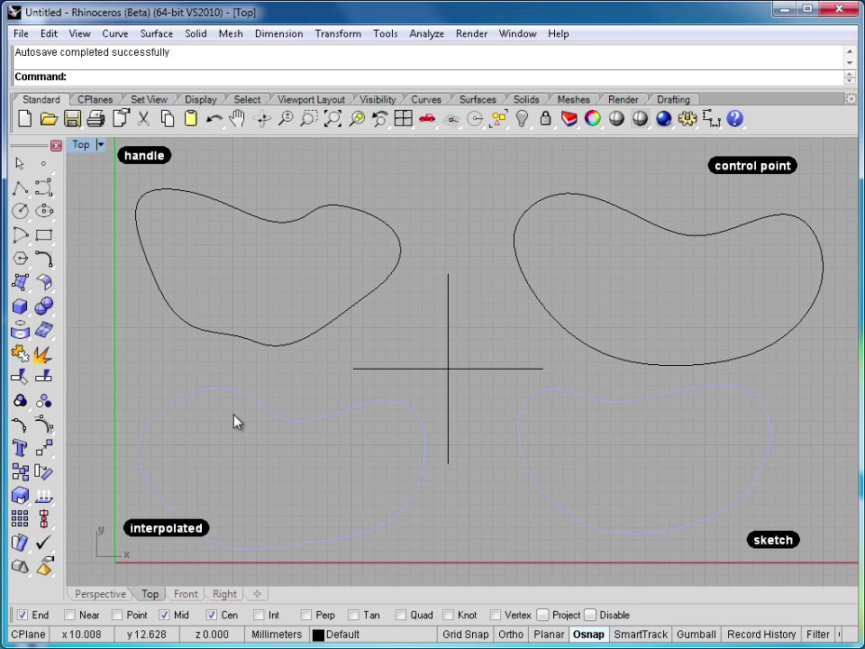
{"action": "left_click", "coordinate": [100, 596]}
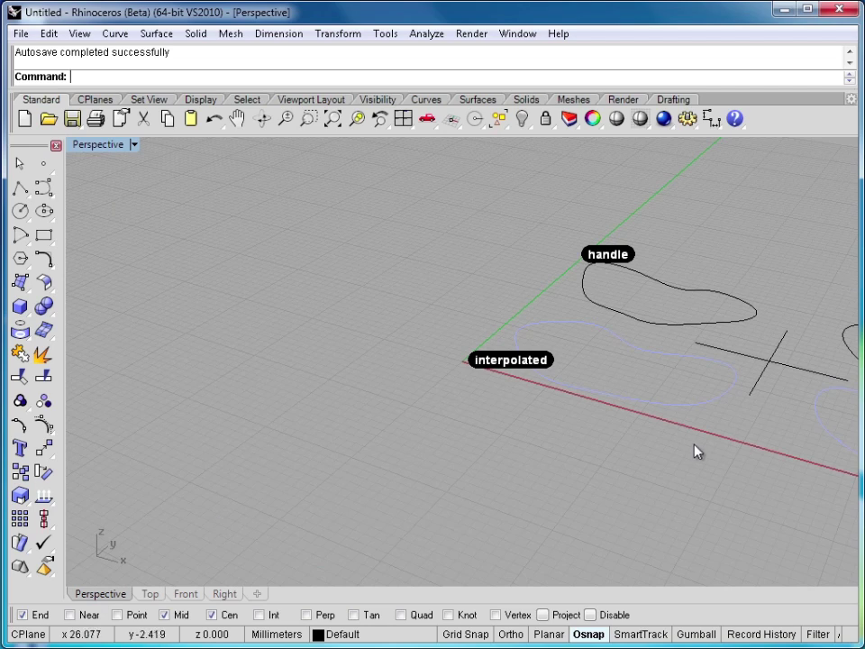
{"action": "mouse_move", "coordinate": [728, 455]}
{"action": "right_mouse_down"}
{"action": "mouse_move", "coordinate": [402, 448]}
{"action": "mouse_move", "coordinate": [417, 411]}
{"action": "right_mouse_up"}
Select both the handle curve and the control point curve in Perspective
{"action": "left_click", "coordinate": [430, 317]}
{"action": "left_click", "coordinate": [523, 334]}
{"action": "key", "text": "Escape"}
{"action": "left_click", "coordinate": [456, 312]}
{"action": "left_click", "coordinate": [530, 325], "text": "shift"}
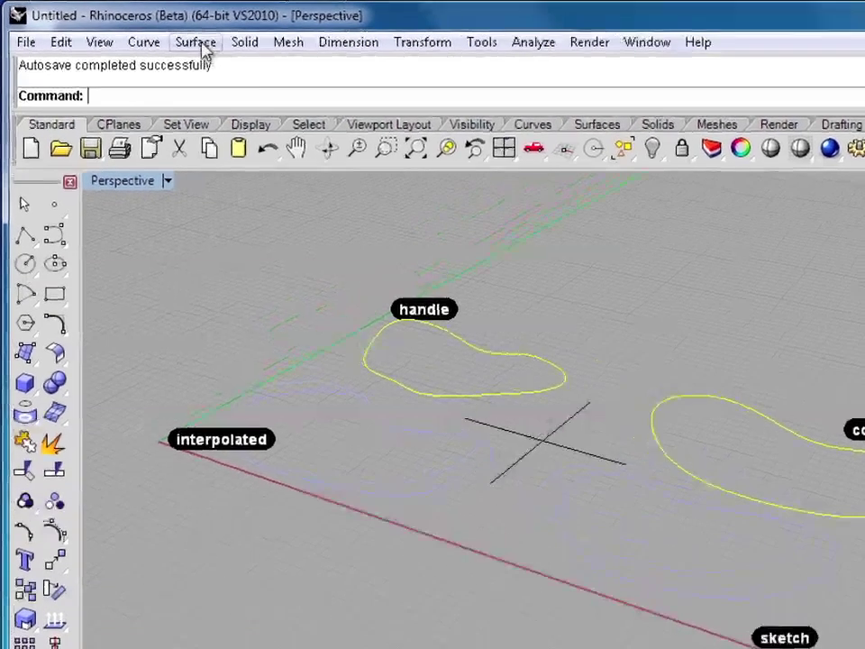
Extrude the handle and control point curves straight up to a picked height
{"action": "left_click", "coordinate": [158, 34]}
{"action": "mouse_move", "coordinate": [168, 340]}
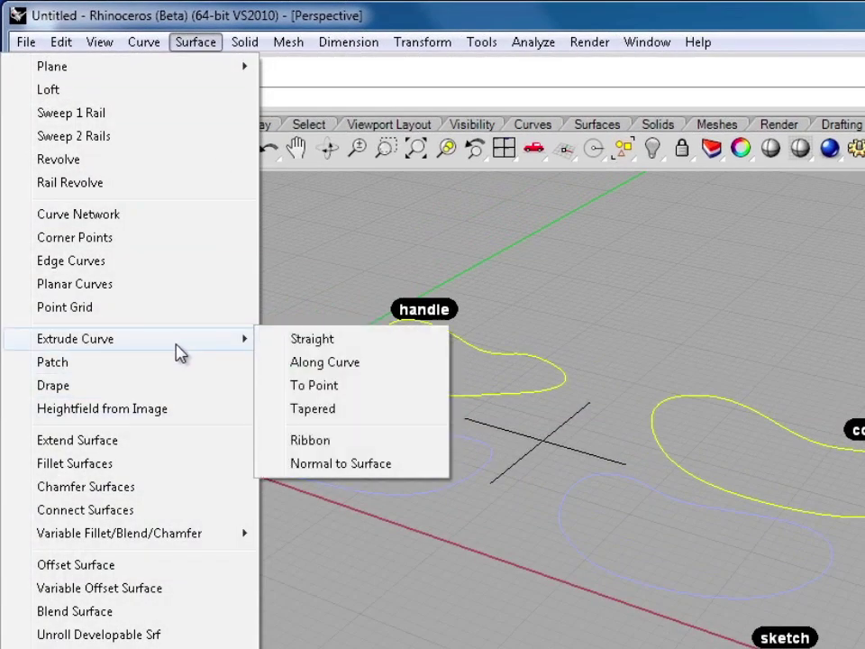
{"action": "left_click", "coordinate": [312, 339]}
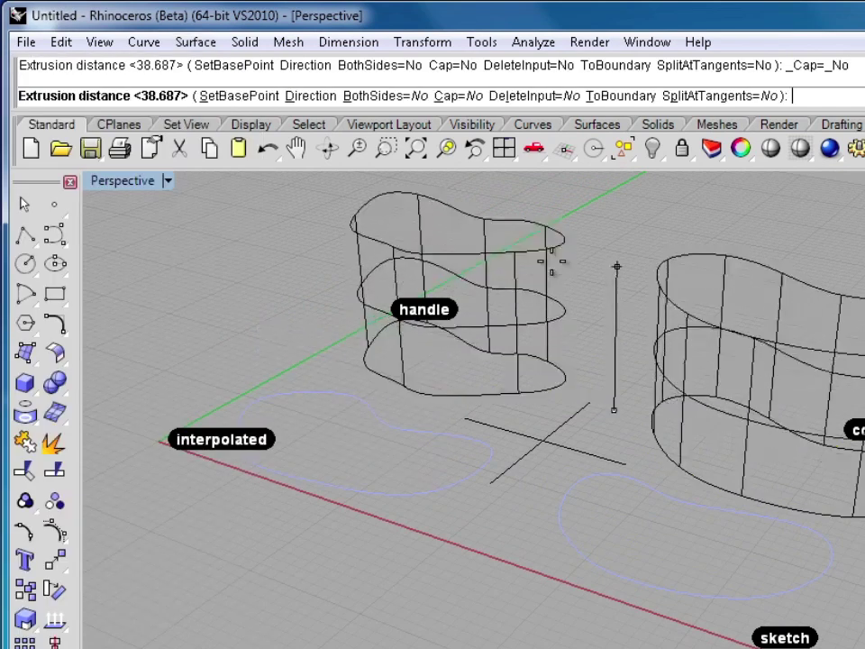
{"action": "left_click", "coordinate": [554, 243]}
{"action": "right_click_drag", "start_coordinate": [556, 249], "coordinate": [505, 316], "text": "shift"}
{"action": "key", "text": "Escape"}
Set the Perspective view to Shaded display and orbit around the two surfaces
{"action": "left_click", "coordinate": [167, 181]}
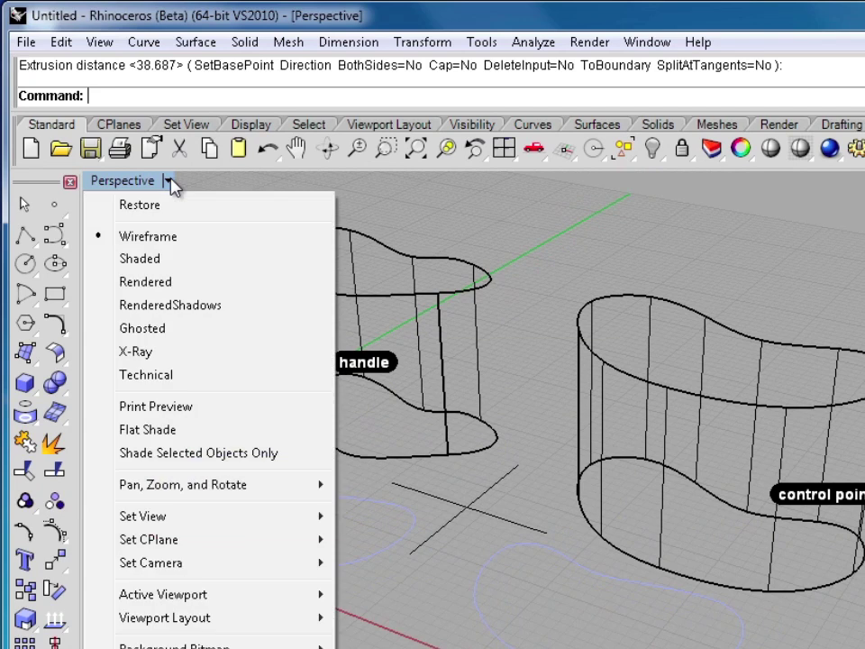
{"action": "left_click", "coordinate": [140, 260]}
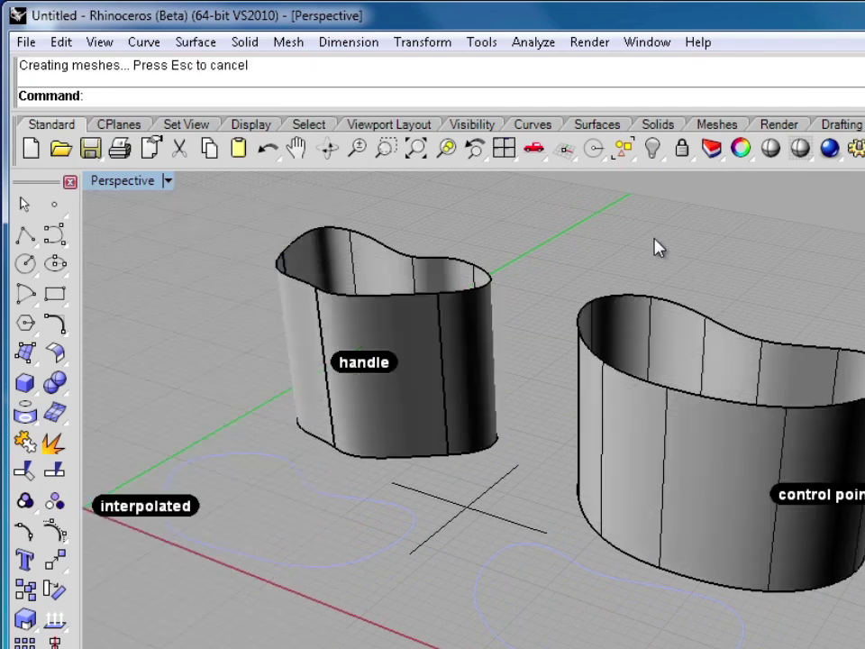
{"action": "key", "text": "ctrl+z"}
{"action": "mouse_move", "coordinate": [637, 262]}
{"action": "right_mouse_down"}
{"action": "mouse_move", "coordinate": [521, 368]}
{"action": "mouse_move", "coordinate": [799, 348]}
{"action": "mouse_move", "coordinate": [688, 373]}
{"action": "mouse_move", "coordinate": [482, 373]}
{"action": "mouse_move", "coordinate": [351, 405]}
{"action": "mouse_move", "coordinate": [448, 407]}
{"action": "right_mouse_up"}
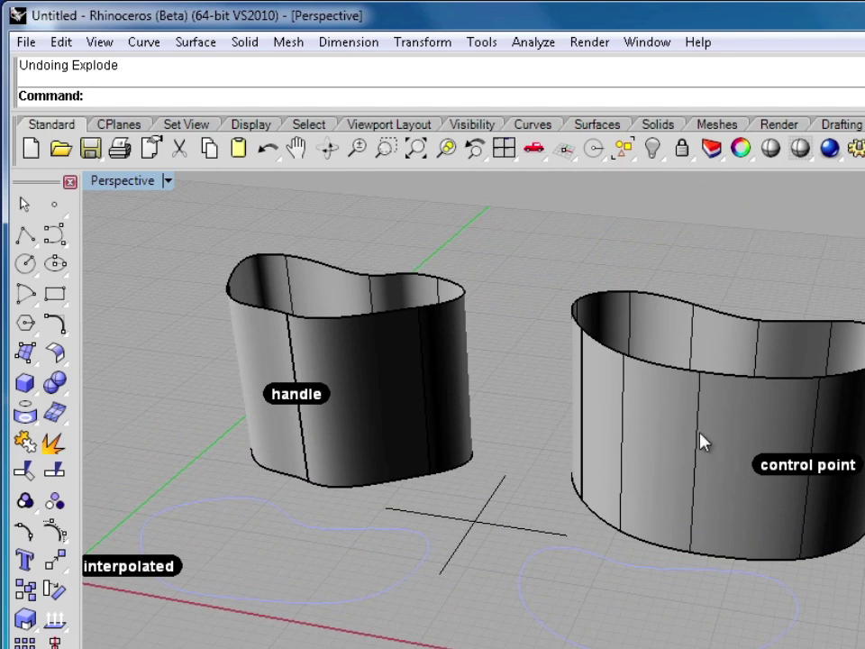
Show extra curve lines on both extruded surfaces via the middle-click popup
{"action": "left_click", "coordinate": [441, 408]}
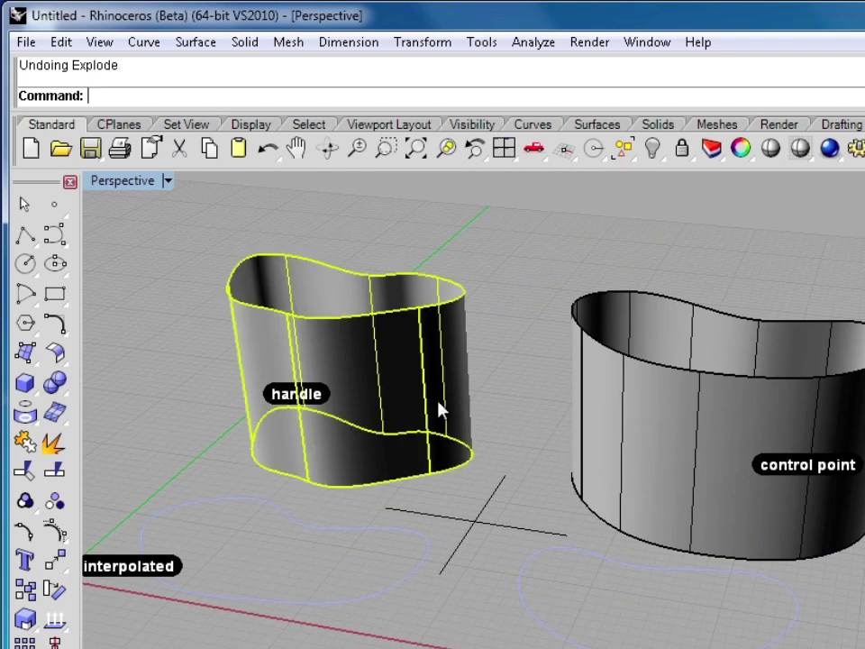
{"action": "left_click", "coordinate": [689, 450], "text": "shift"}
{"action": "middle_click", "coordinate": [555, 480]}
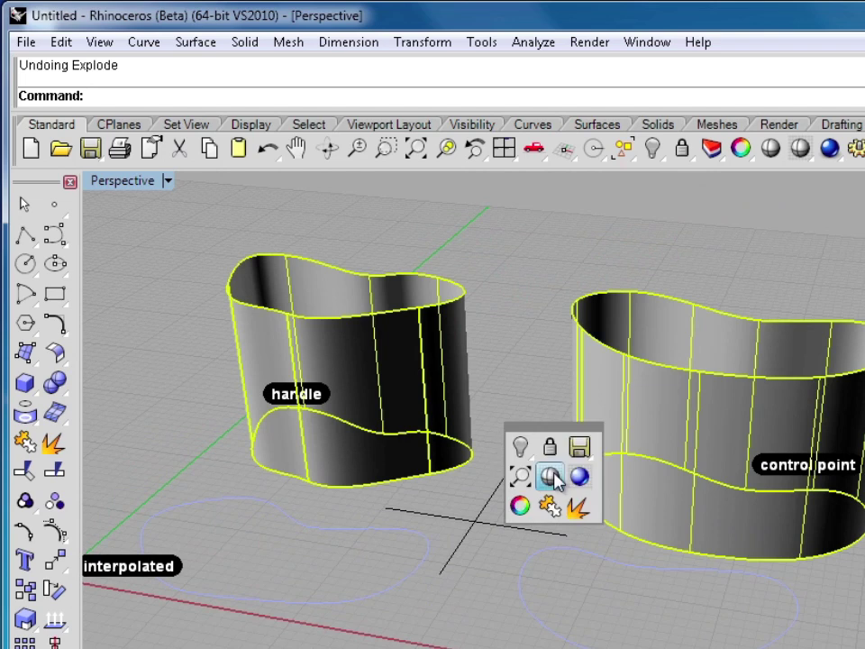
{"action": "left_click", "coordinate": [578, 509]}
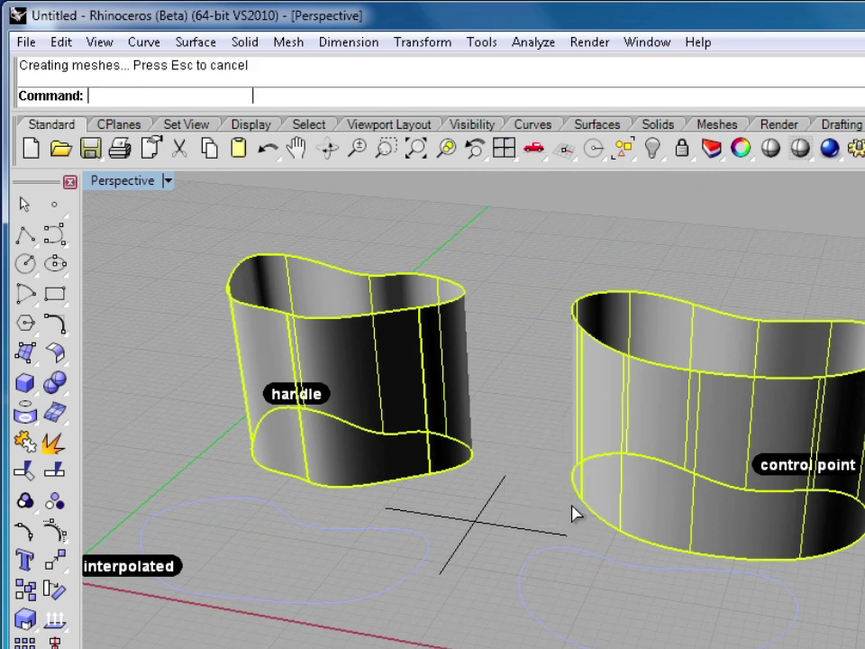
{"action": "left_click", "coordinate": [491, 265]}
Turn on the control point surface's points with F10 and nudge its upper-right corner points outward
{"action": "left_click", "coordinate": [649, 323]}
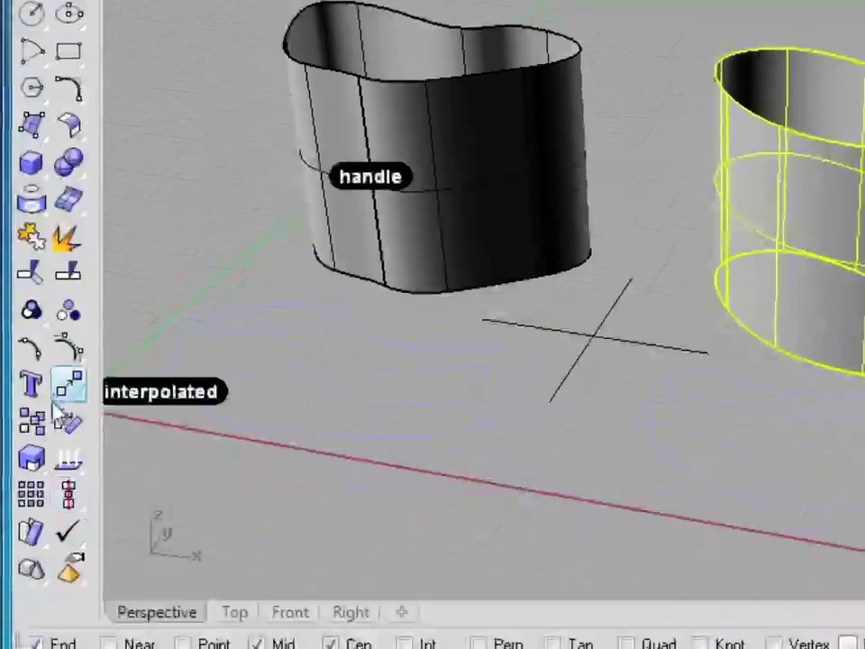
{"action": "key", "text": "F10"}
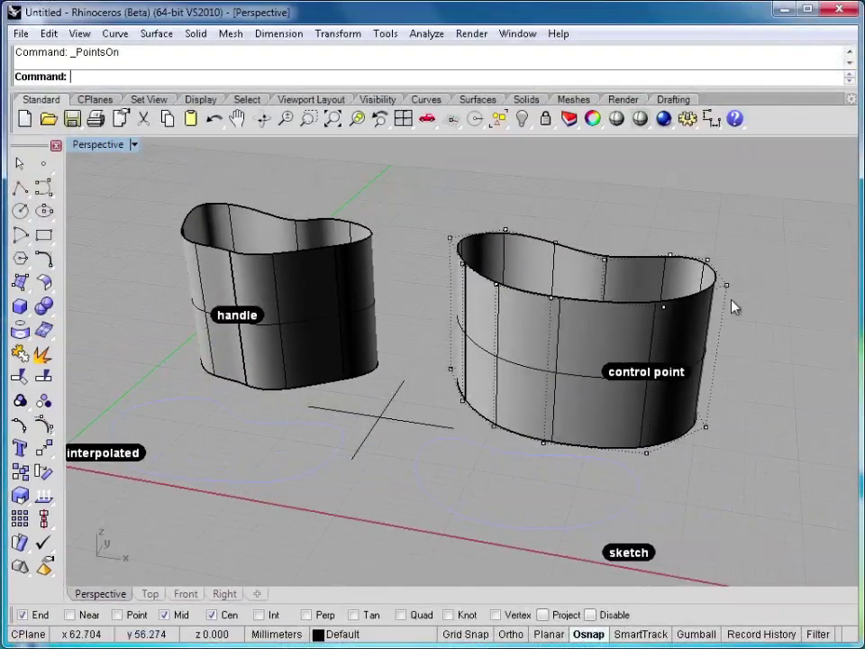
{"action": "left_click_drag", "start_coordinate": [712, 258], "coordinate": [745, 299]}
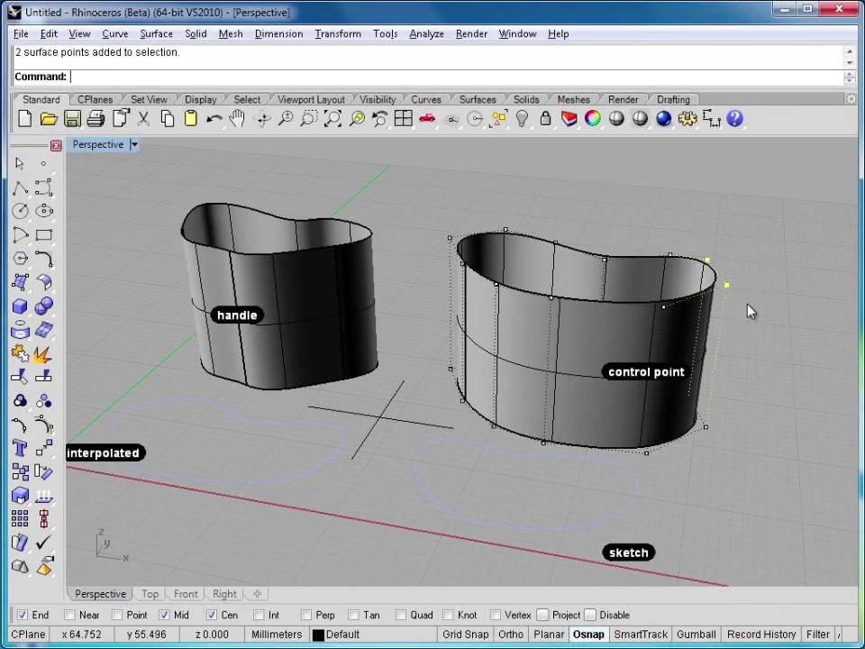
{"action": "key", "text": "alt+Right"}
{"action": "key", "text": "alt+Right"}
{"action": "key", "text": "alt+Right"}
{"action": "key", "text": "alt+Left"}
{"action": "key", "text": "alt+Left"}
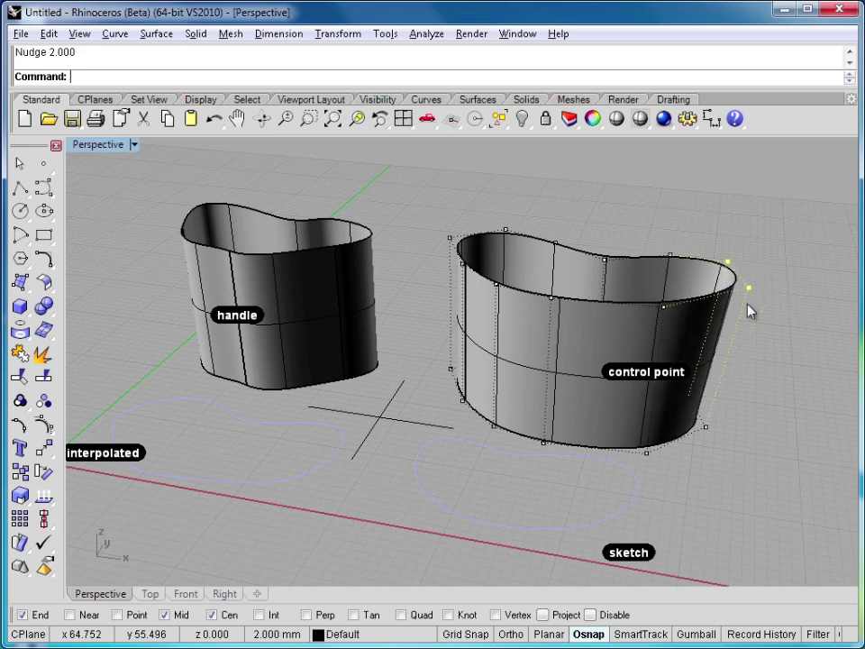
{"action": "key", "text": "alt+Right"}
{"action": "key", "text": "alt+Right"}
{"action": "key", "text": "alt+Right"}
Raise the selected top-rim points with Alt+Page Up and orbit to inspect the flared surface
{"action": "left_click_drag", "start_coordinate": [473, 209], "coordinate": [581, 252]}
{"action": "key", "text": "alt+Page_Up"}
{"action": "key", "text": "alt+Page_Up"}
{"action": "key", "text": "alt+Page_Up"}
{"action": "mouse_move", "coordinate": [584, 247]}
{"action": "right_mouse_down"}
{"action": "mouse_move", "coordinate": [744, 262]}
{"action": "mouse_move", "coordinate": [546, 271]}
{"action": "mouse_move", "coordinate": [694, 225]}
{"action": "mouse_move", "coordinate": [753, 228]}
{"action": "mouse_move", "coordinate": [526, 361]}
{"action": "mouse_move", "coordinate": [638, 334]}
{"action": "mouse_move", "coordinate": [499, 357]}
{"action": "right_mouse_up"}
{"action": "left_click", "coordinate": [726, 246]}
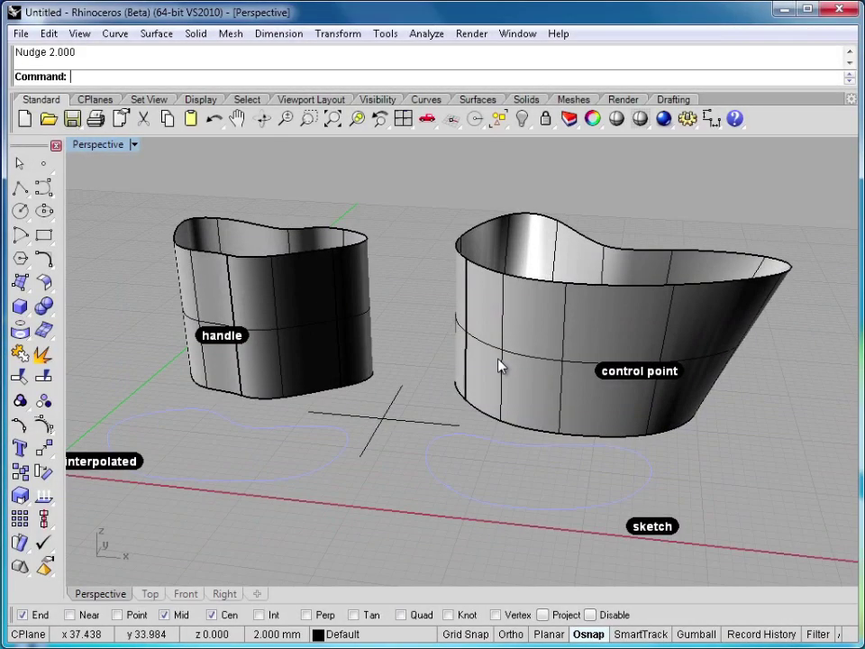
{"action": "right_click_drag", "start_coordinate": [409, 378], "coordinate": [419, 392], "text": "shift"}
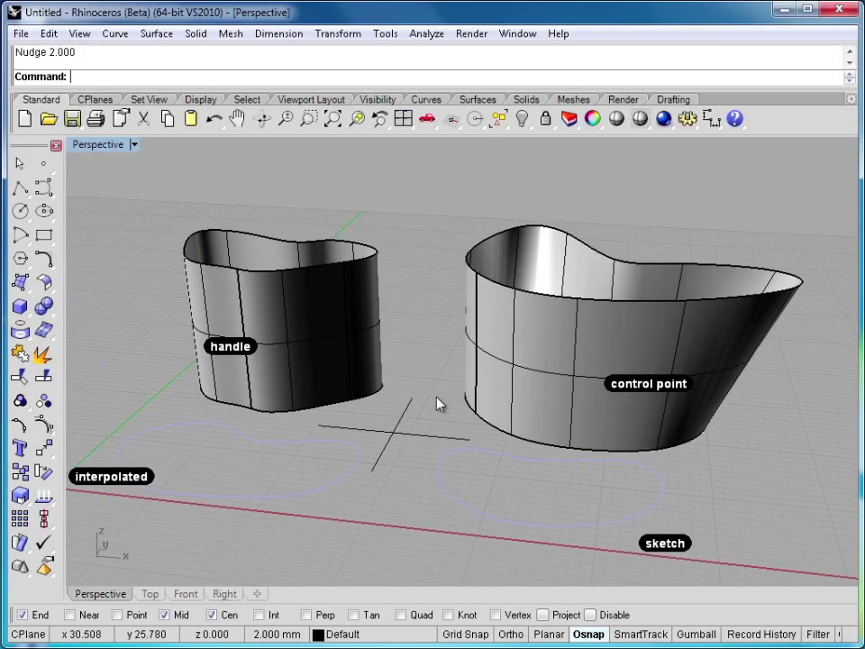
{"action": "right_click_drag", "start_coordinate": [163, 362], "coordinate": [194, 364]}
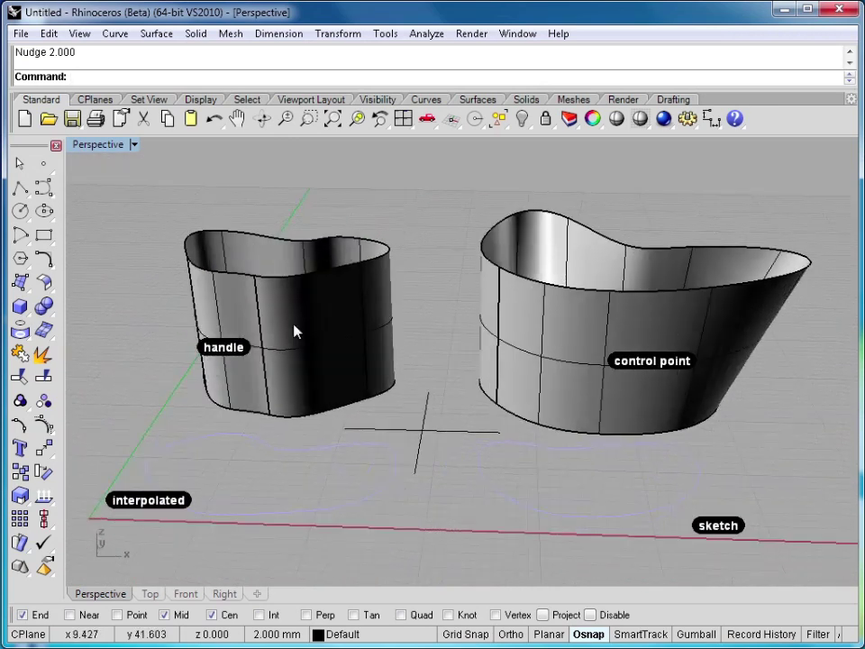
{"action": "left_click", "coordinate": [348, 314], "text": "ctrl+shift"}
{"action": "left_click", "coordinate": [241, 314], "text": "ctrl+shift"}
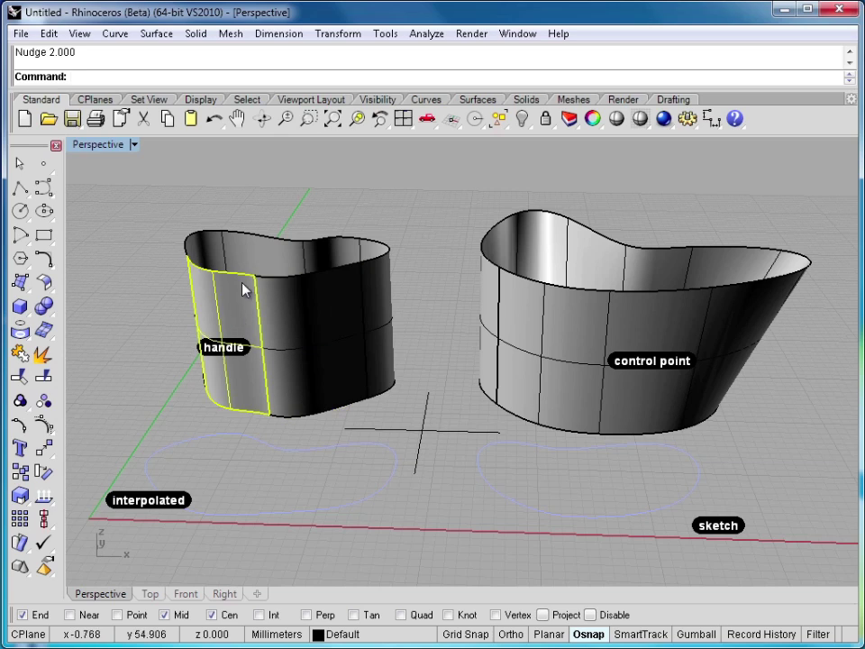
{"action": "left_click", "coordinate": [215, 253]}
{"action": "left_click", "coordinate": [302, 395], "text": "ctrl+shift"}
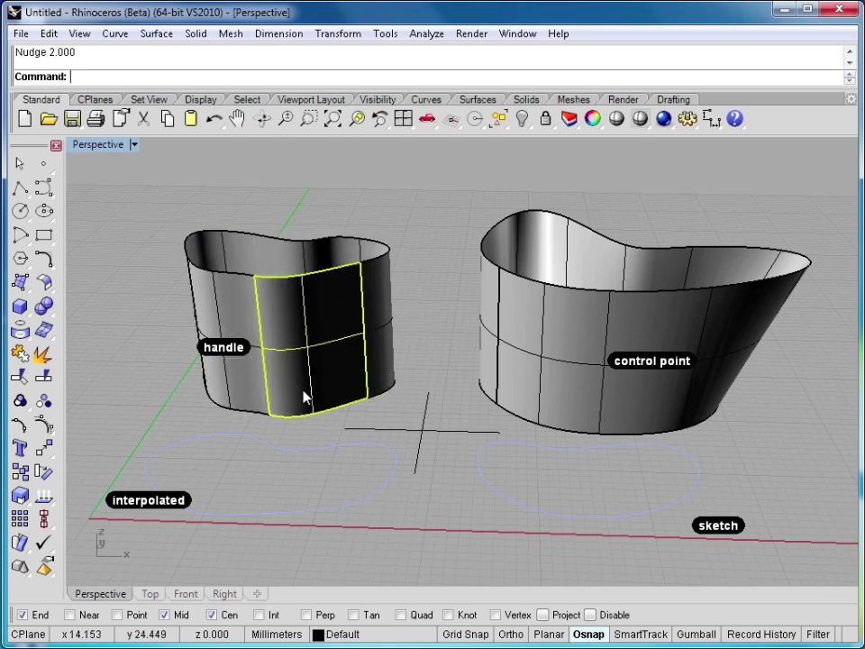
{"action": "left_click", "coordinate": [246, 402], "text": "ctrl+shift"}
{"action": "left_click", "coordinate": [154, 407]}
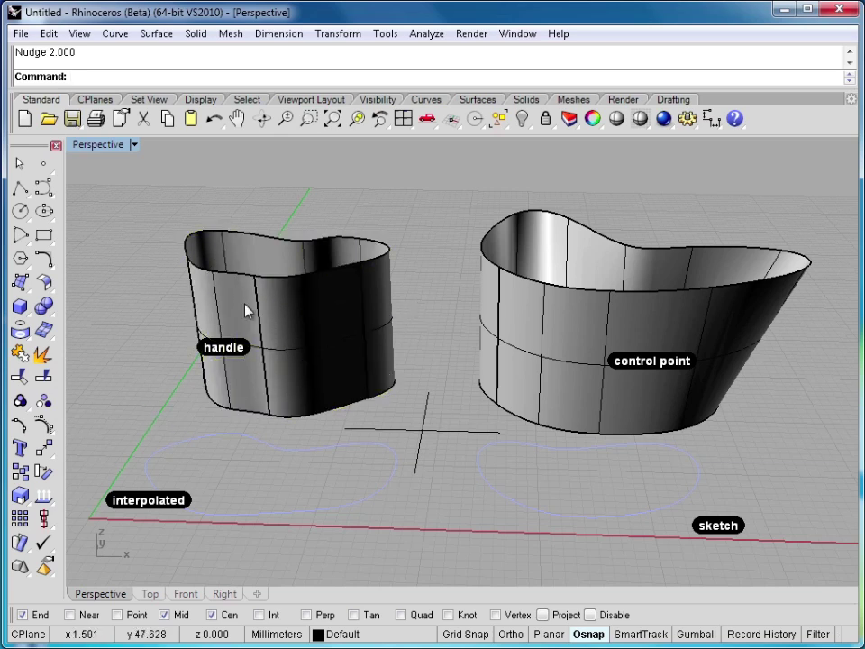
{"action": "left_click", "coordinate": [384, 288]}
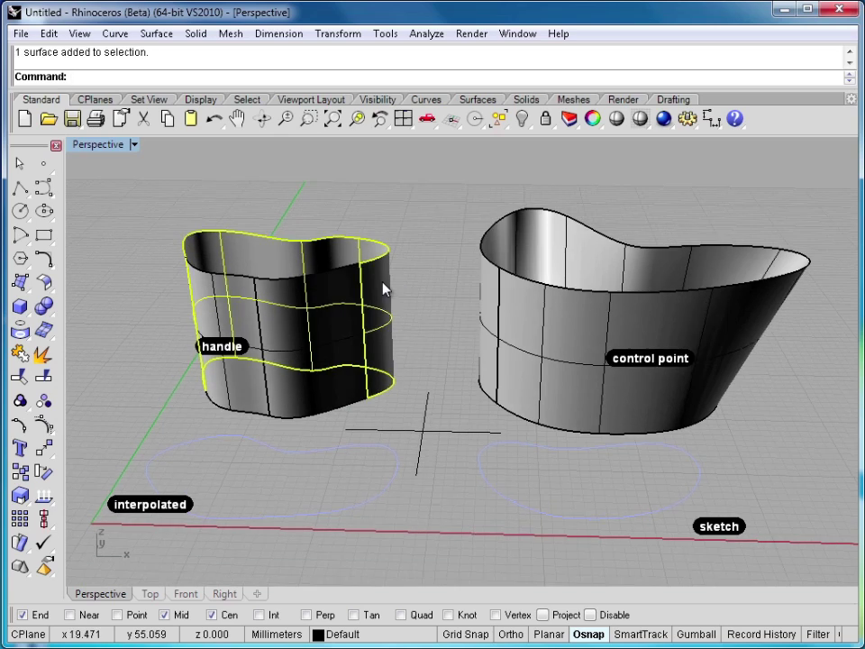
{"action": "left_click", "coordinate": [347, 291], "text": "ctrl+shift"}
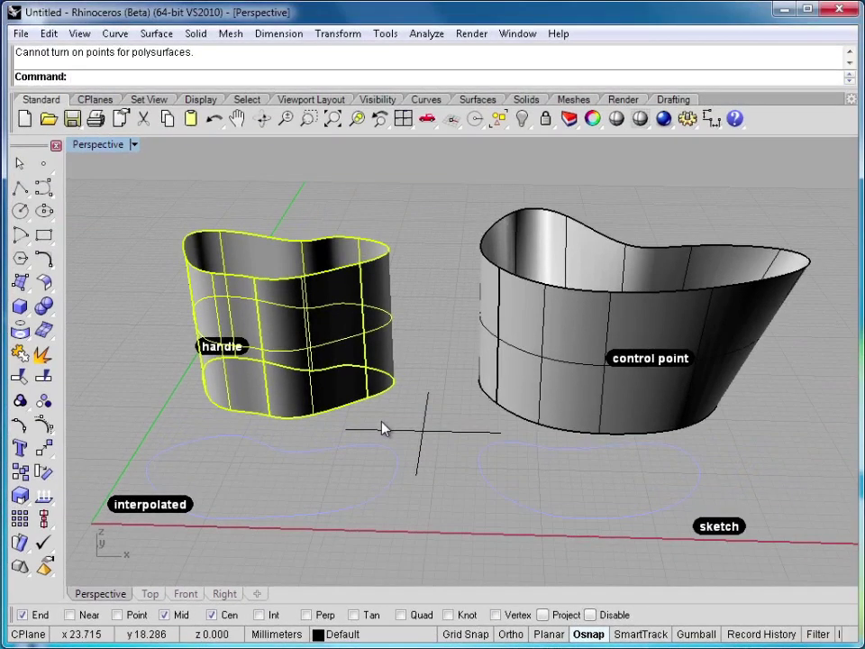
{"action": "left_click", "coordinate": [570, 334]}
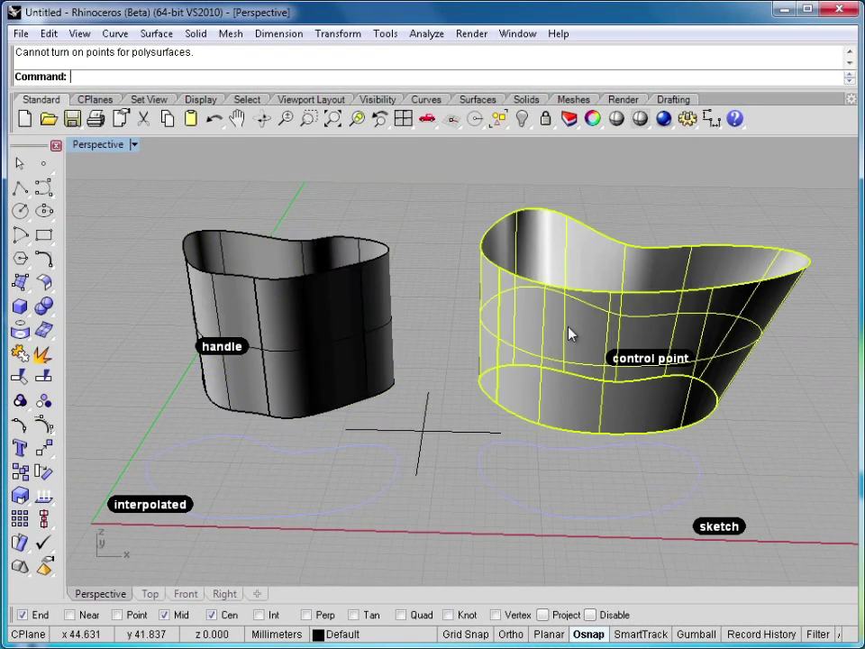
{"action": "left_click", "coordinate": [450, 294]}
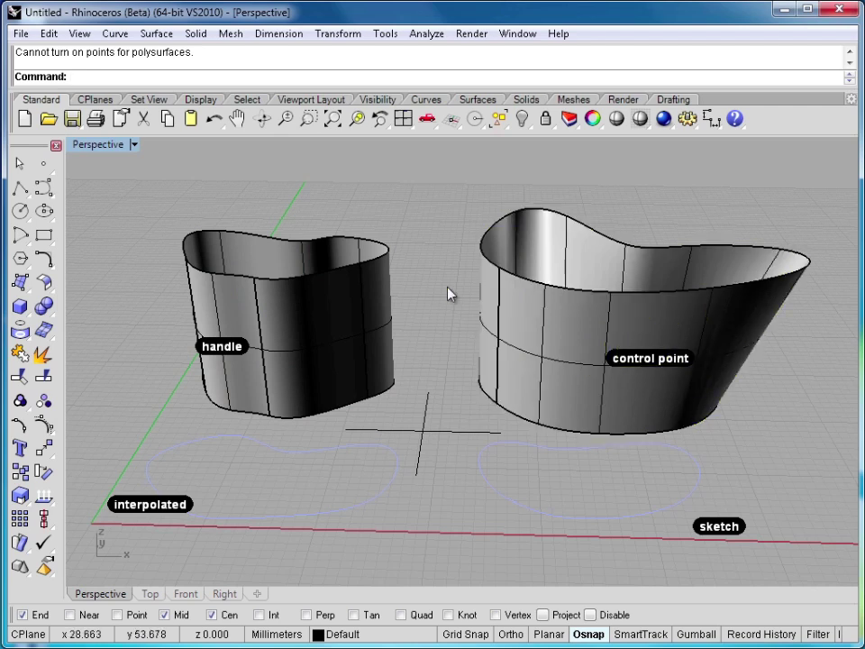